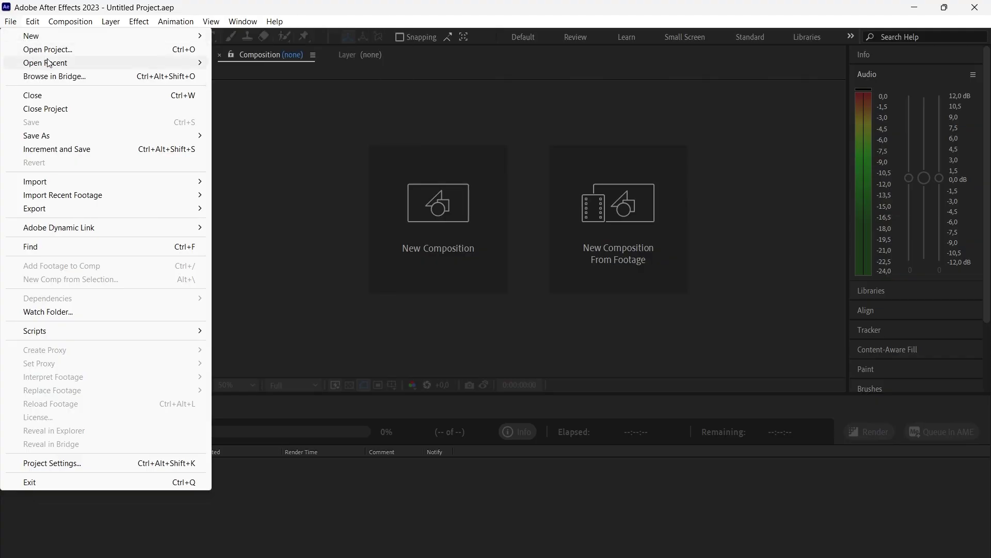
Show the File menu with its Open Recent list of projects.
mouse_move(58, 66)
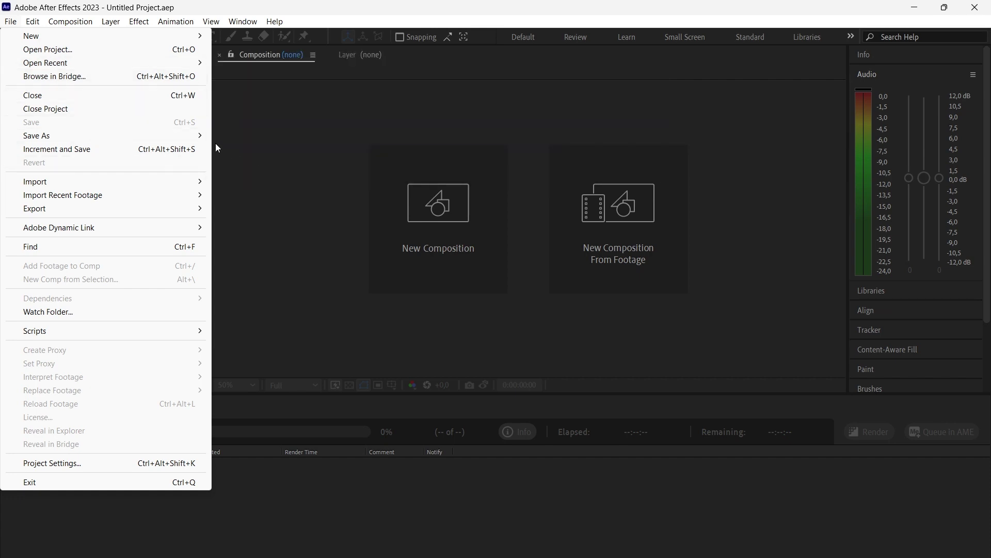
Dismiss the Open Recent list without opening a project, back to the empty Untitled Project.
mouse_move(173, 63)
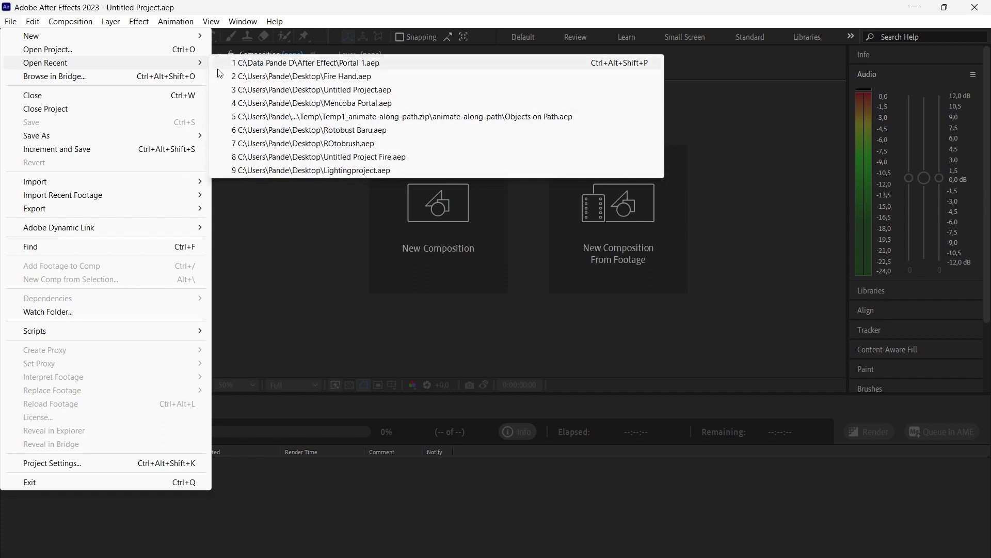
click(251, 206)
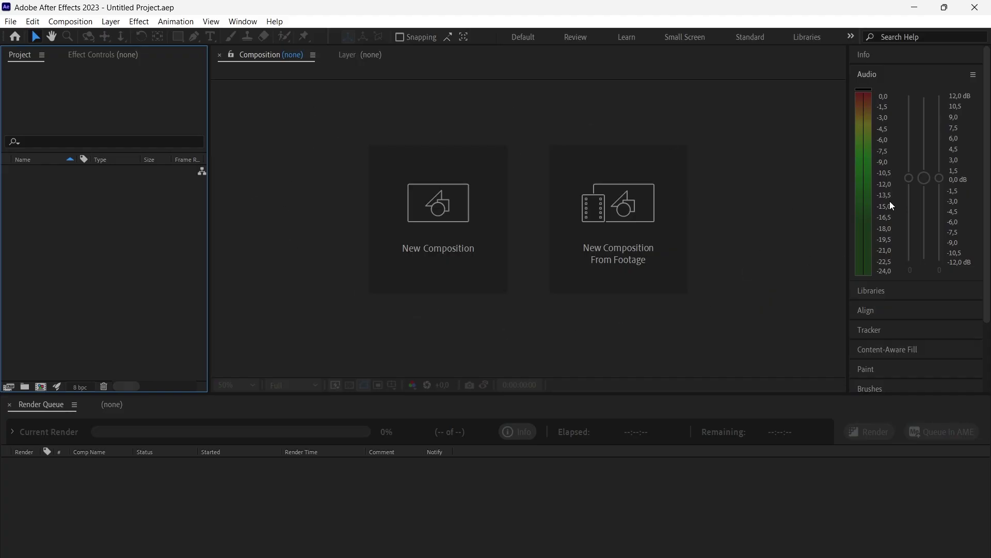
Collapse the Audio and Tracker panels and peek at the Brushes panel on the right.
click(876, 69)
click(876, 56)
click(878, 56)
click(887, 134)
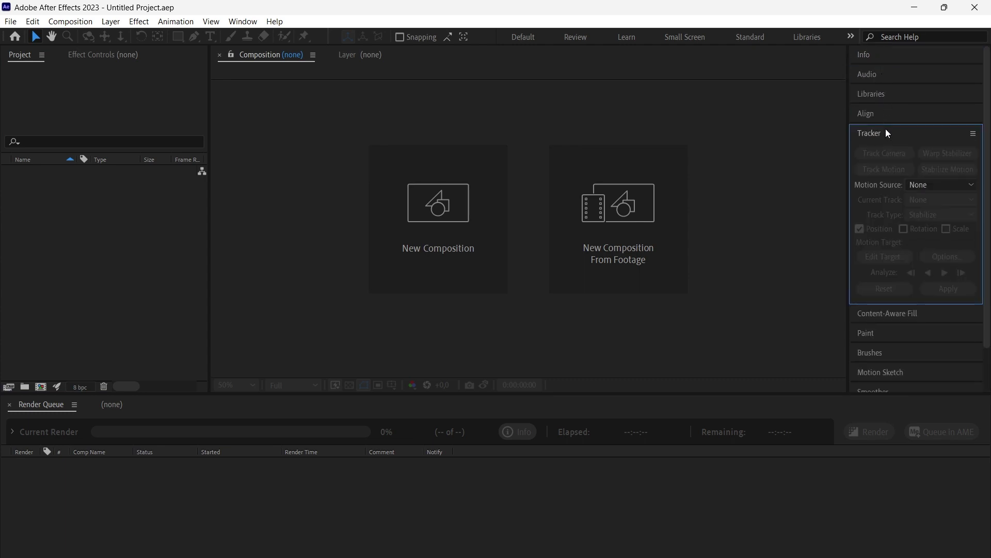
click(931, 129)
click(897, 197)
click(897, 192)
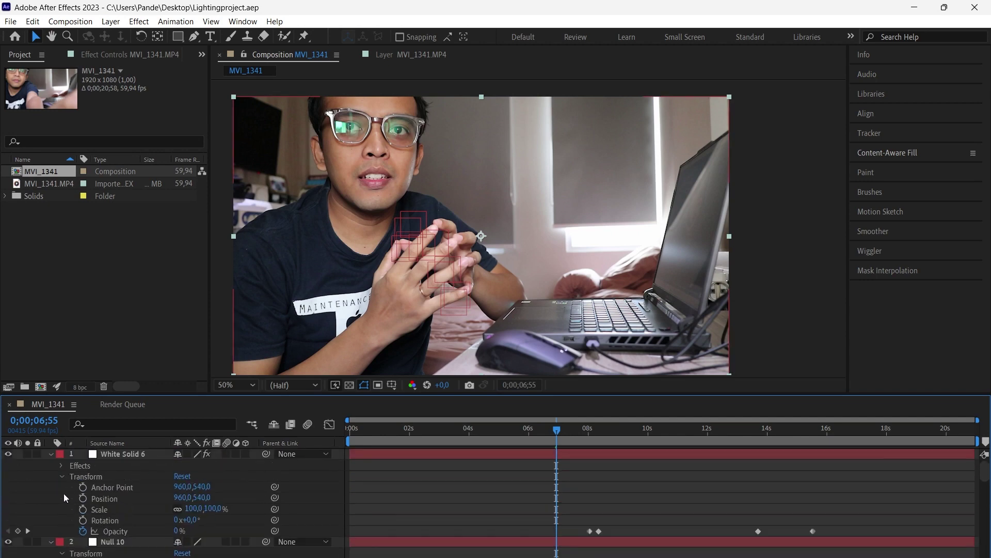
Collapse the properties of all eight MVI_1341 layers, from White Solid 6 down to Null 1.
click(51, 454)
click(49, 465)
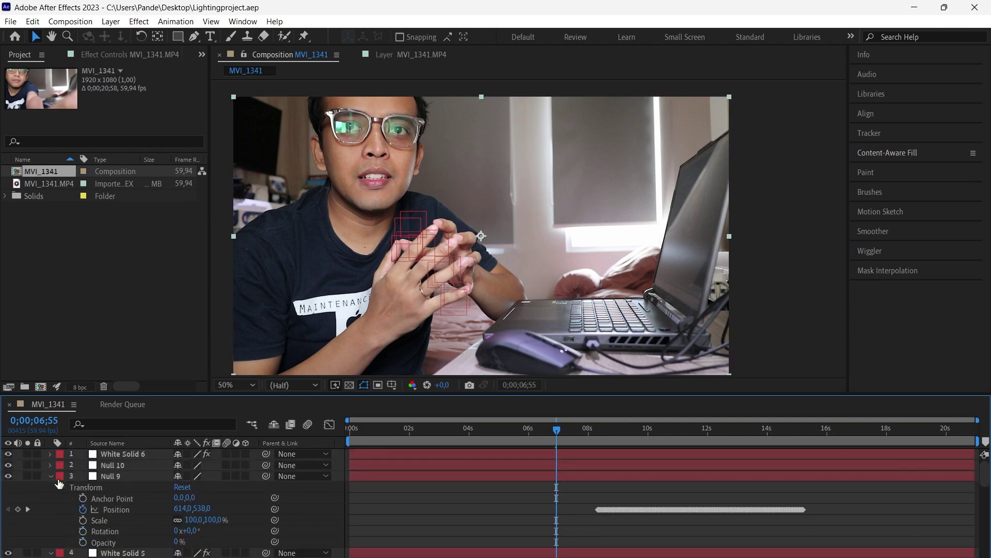
click(50, 475)
click(49, 487)
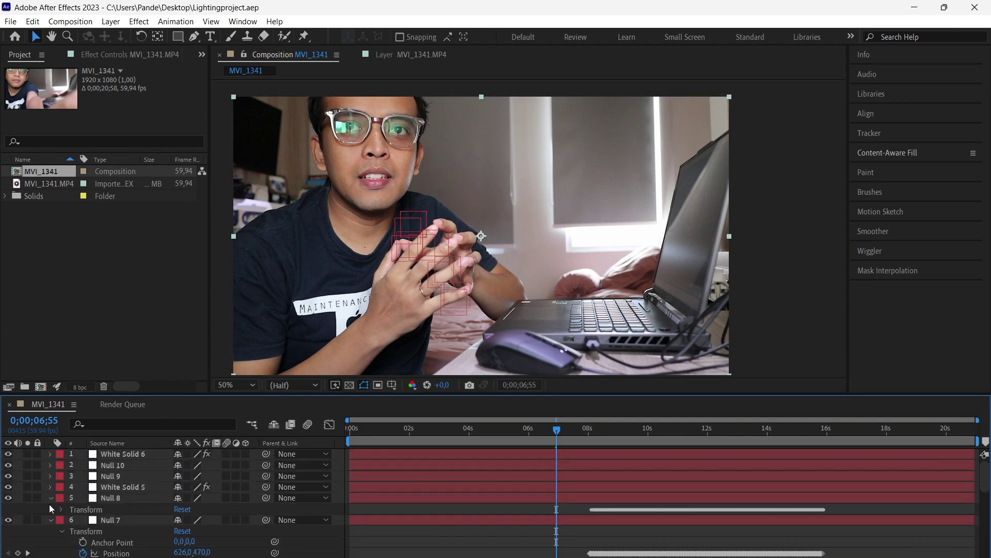
click(49, 498)
click(49, 509)
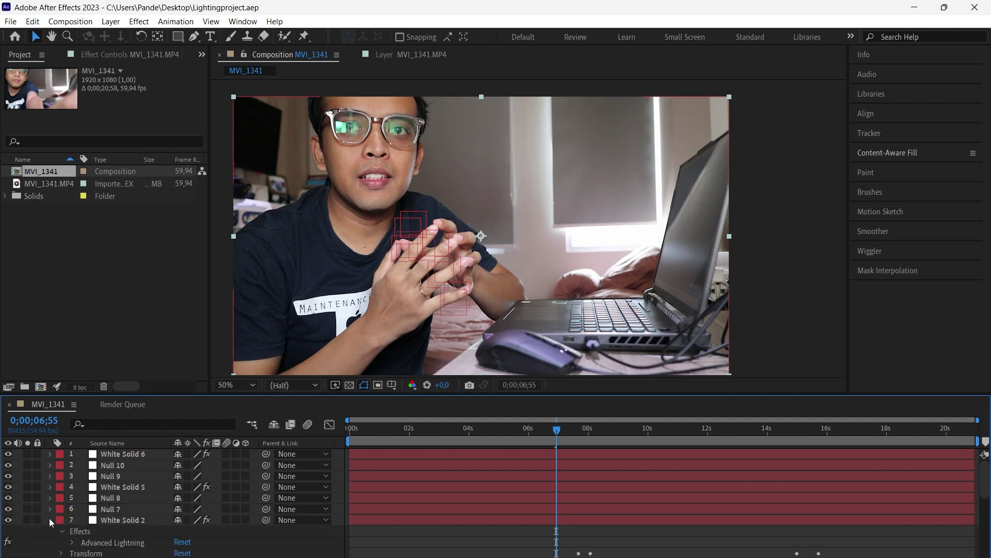
click(50, 520)
click(49, 530)
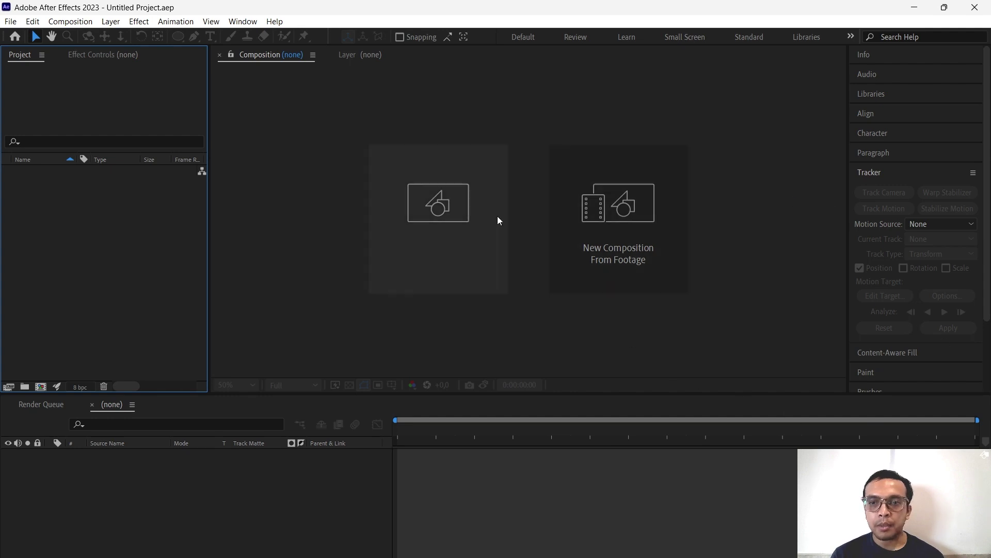
click(12, 21)
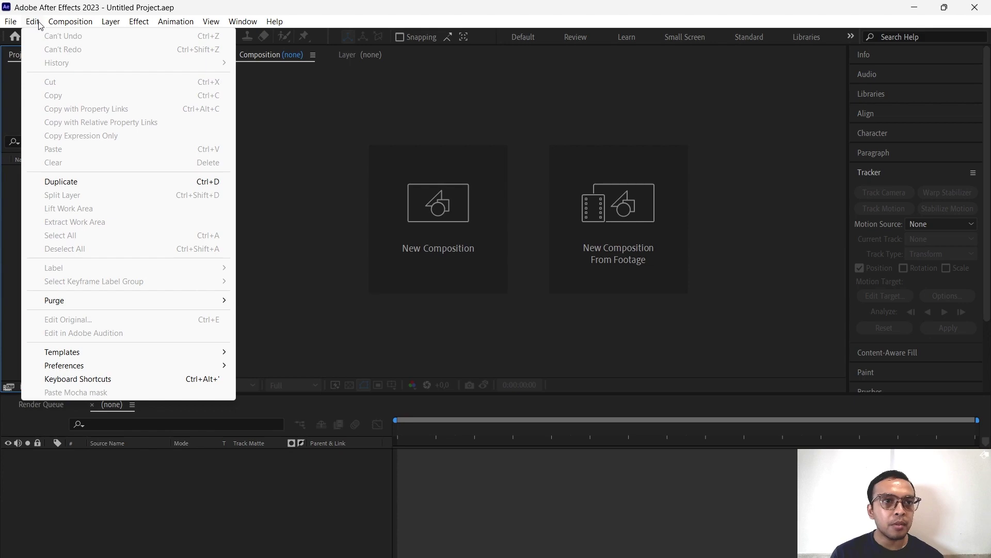
mouse_move(47, 24)
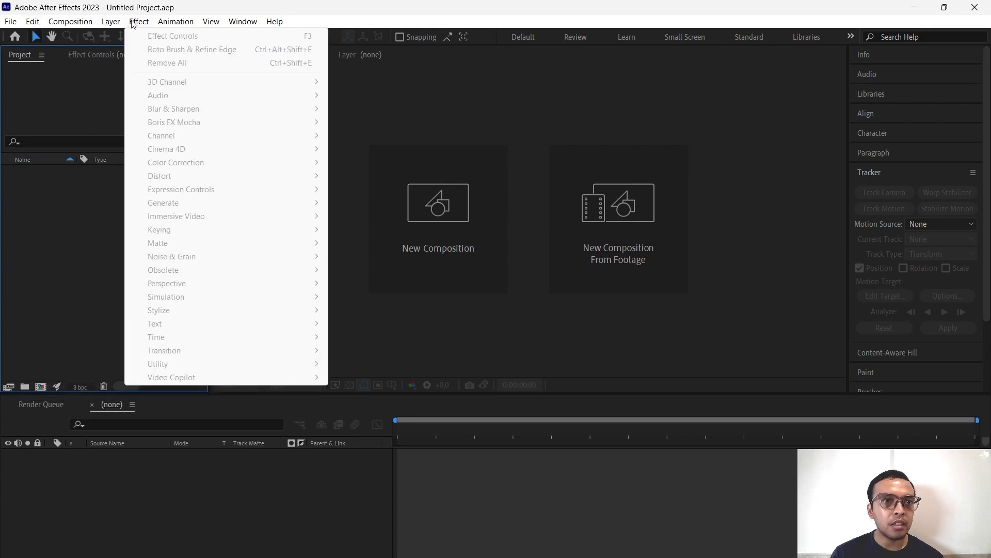
mouse_move(173, 24)
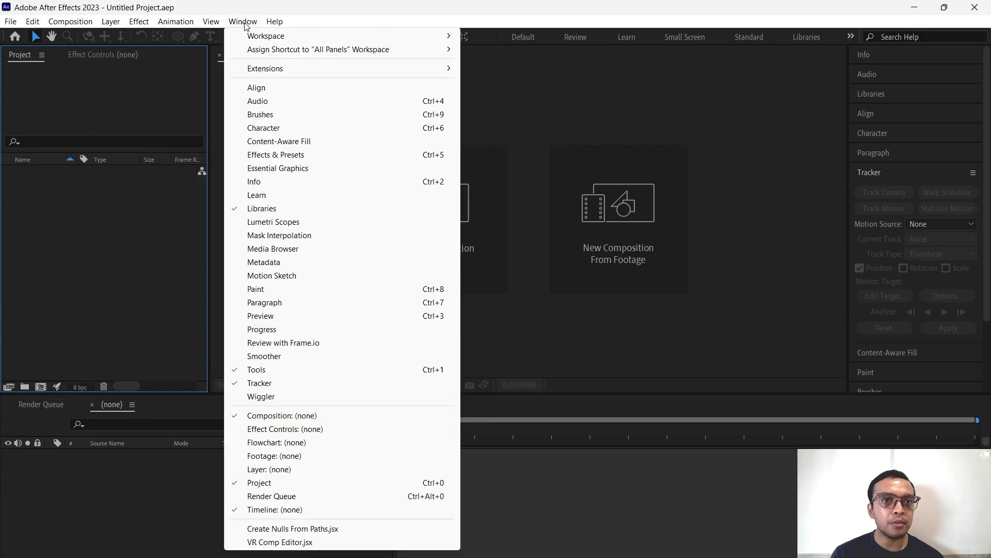
click(243, 23)
click(243, 25)
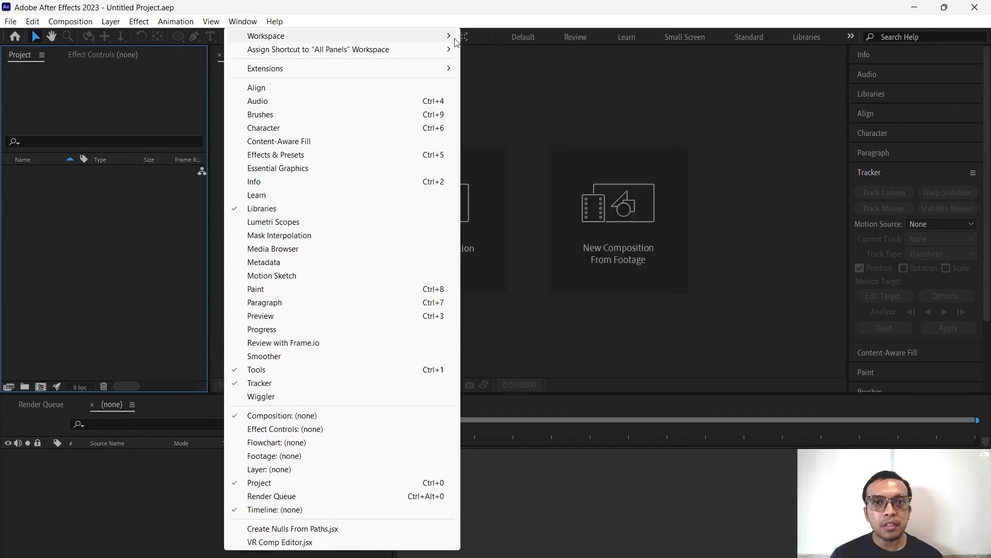
mouse_move(445, 36)
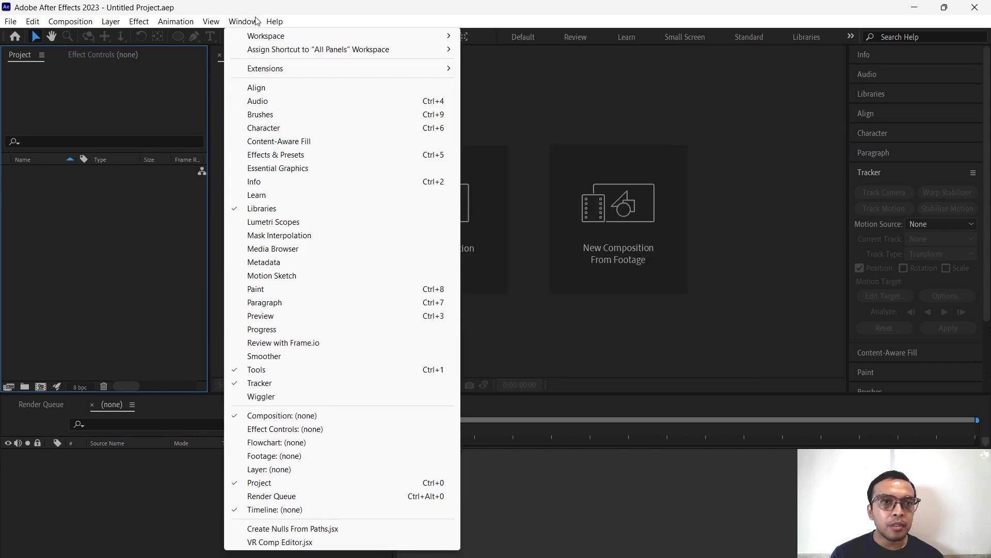
mouse_move(274, 21)
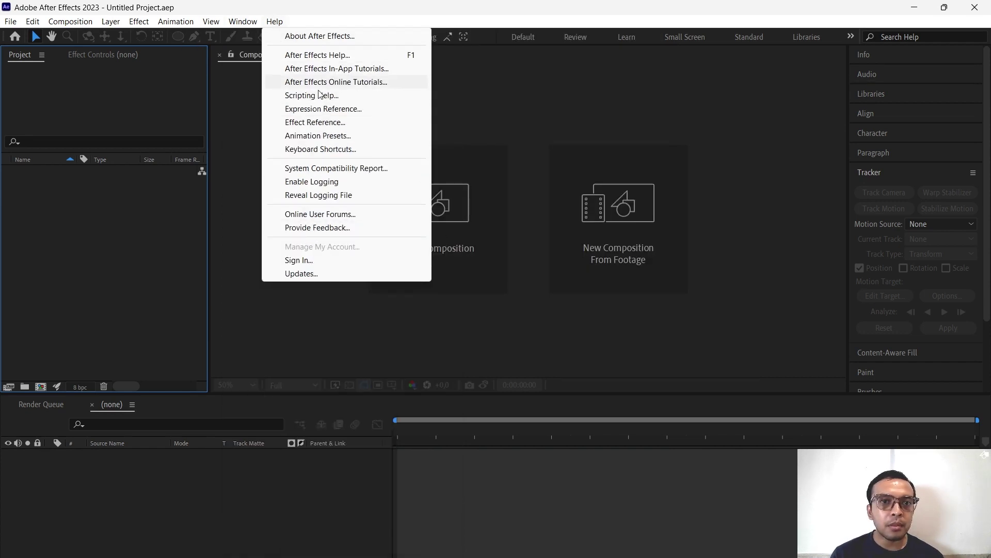
click(351, 352)
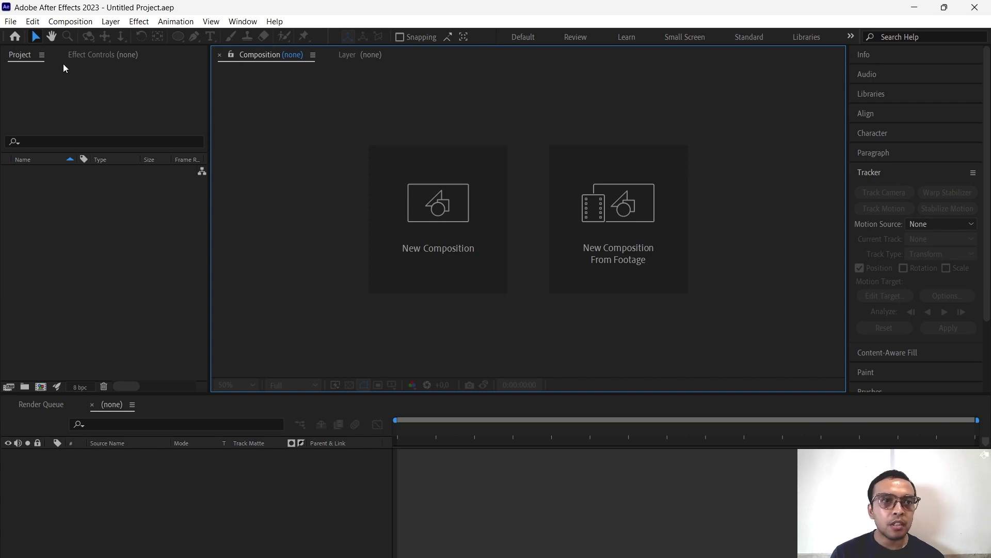
Start a new 1920x1080, 59.94 fps composition named Comp 1 from the Composition panel.
click(442, 222)
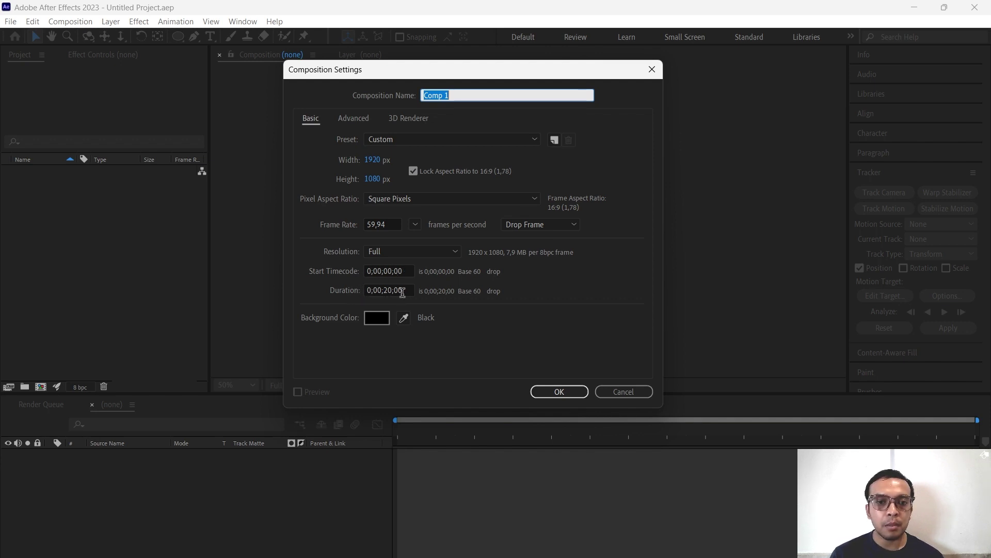
Confirm the 0;00;20;00 duration and create Comp 1.
click(387, 291)
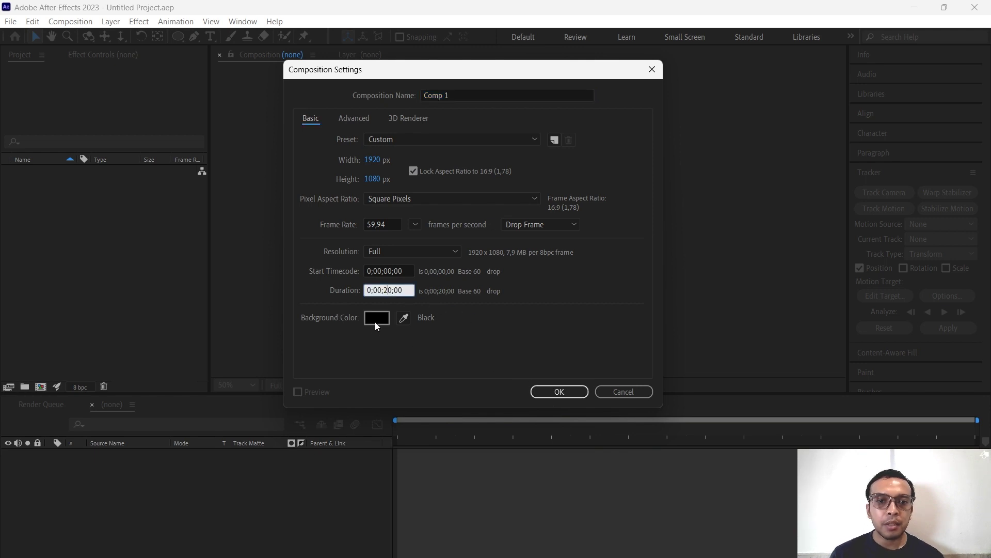
click(554, 393)
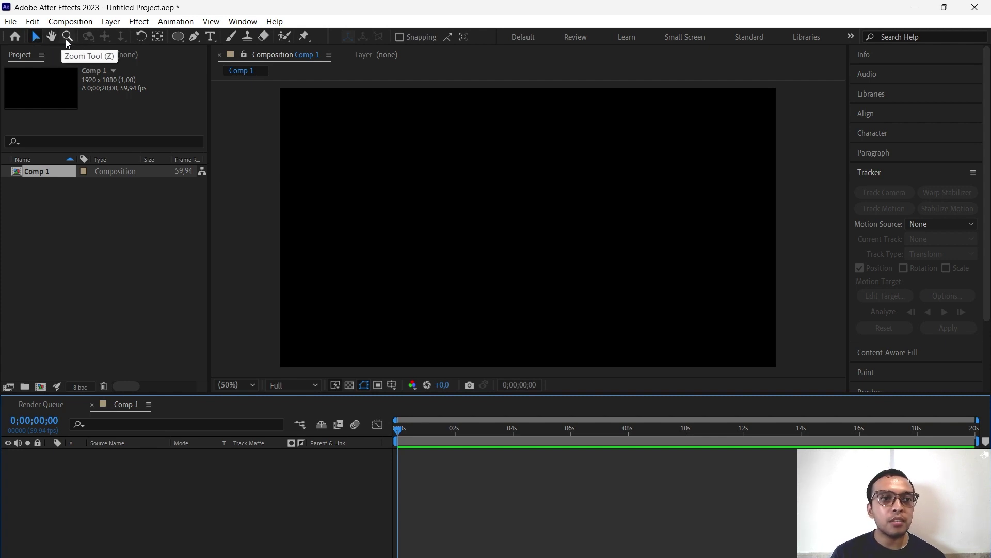
Draw a five-point star with the Star Tool and drag it to the centre of Comp 1.
click(178, 36)
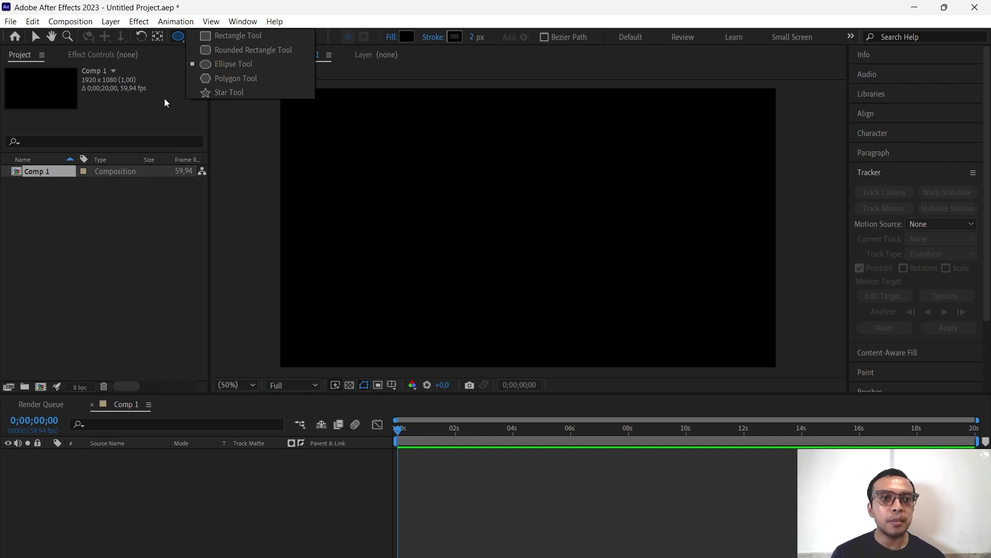
click(229, 91)
mouse_move(450, 175)
mouse_down()
mouse_move(546, 236)
mouse_move(528, 228)
mouse_up()
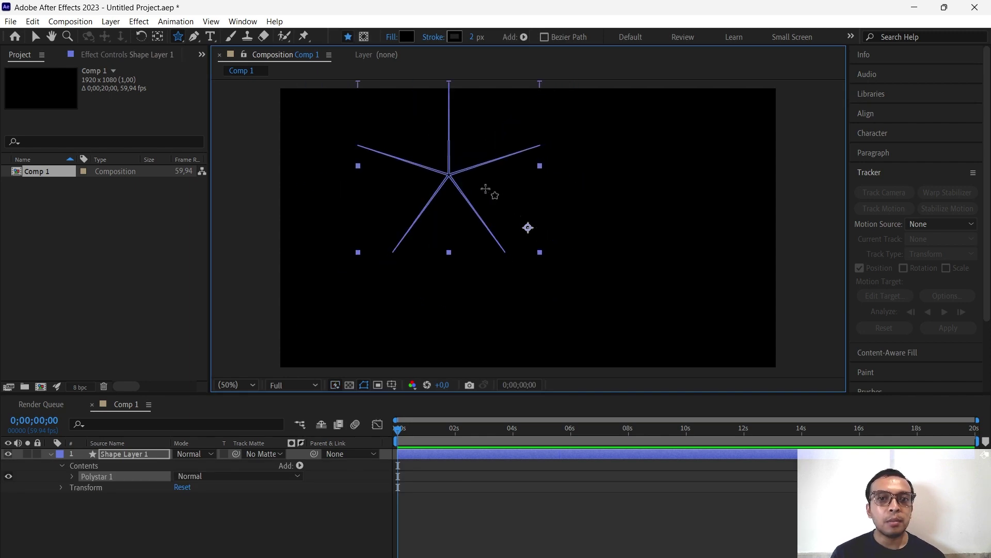
click(36, 36)
drag(453, 174, 518, 214)
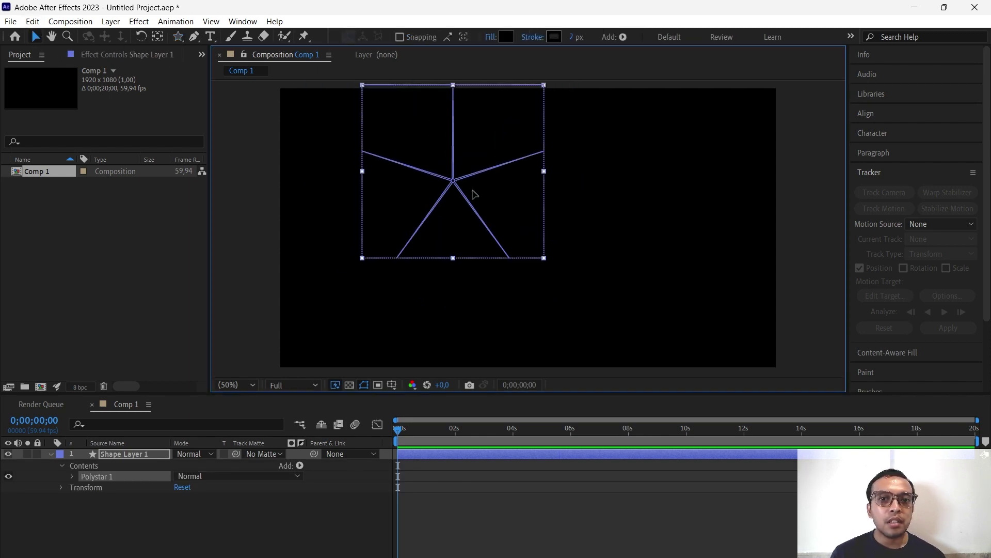
click(210, 37)
Create a text layer reading 'Teks', correcting the misspelled 'Tesk'.
click(315, 136)
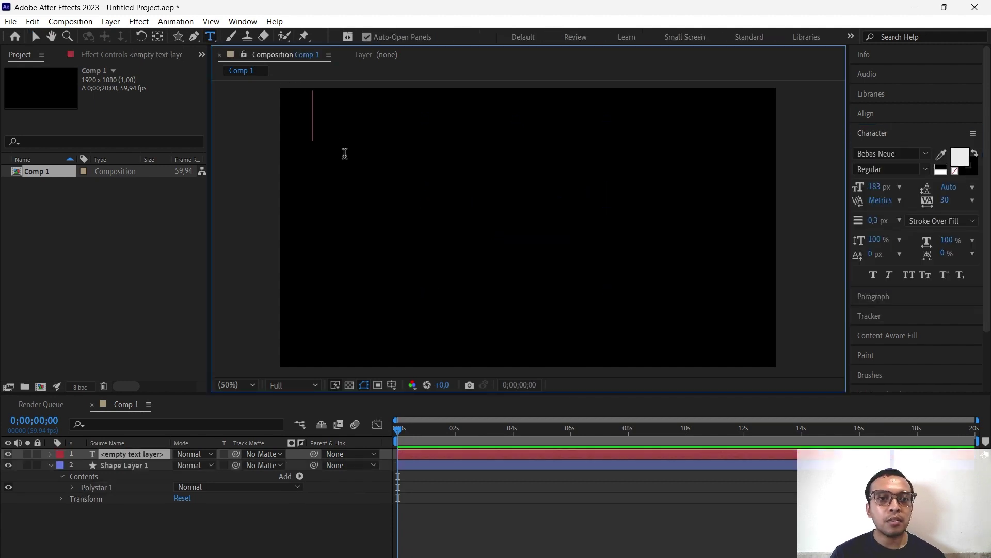
text(Tesk)
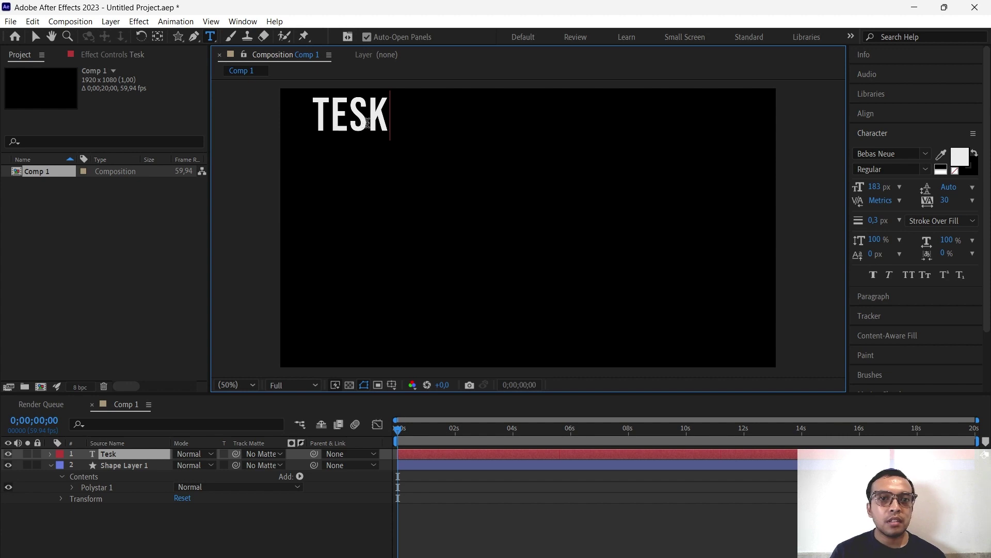
key(BackSpace)
key(BackSpace)
text(ks)
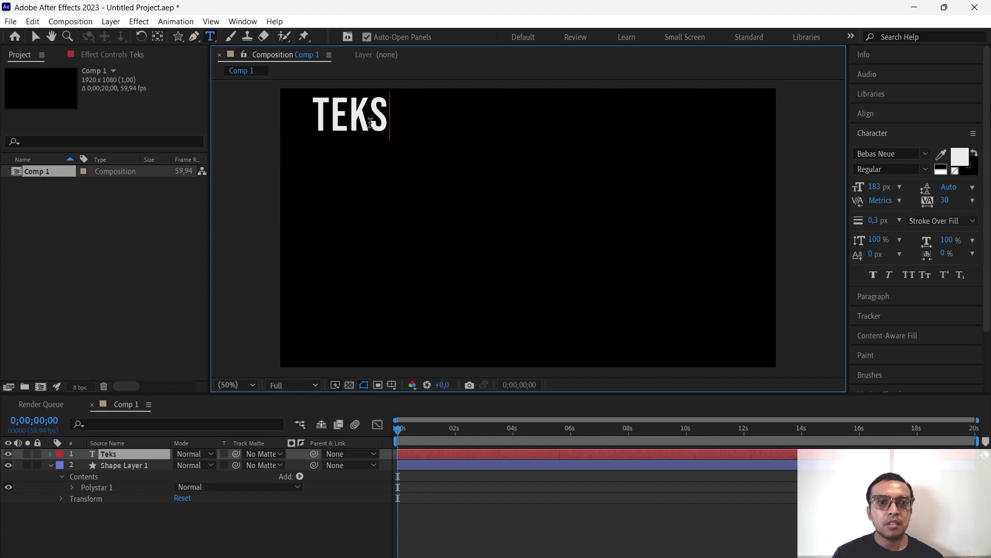
Try the Brush tool, dismiss the paint tools warning, and deselect the Teks layer.
click(231, 36)
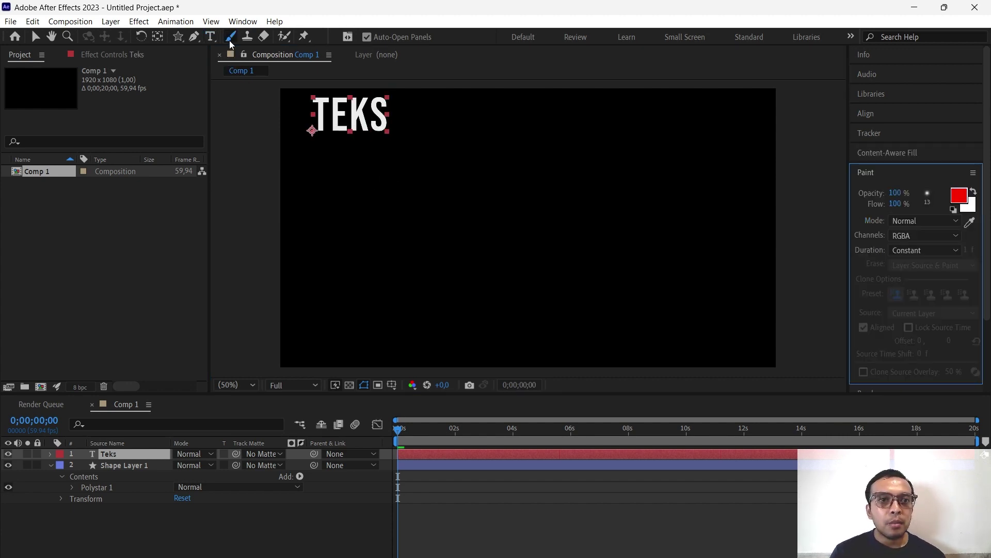
click(384, 184)
click(611, 358)
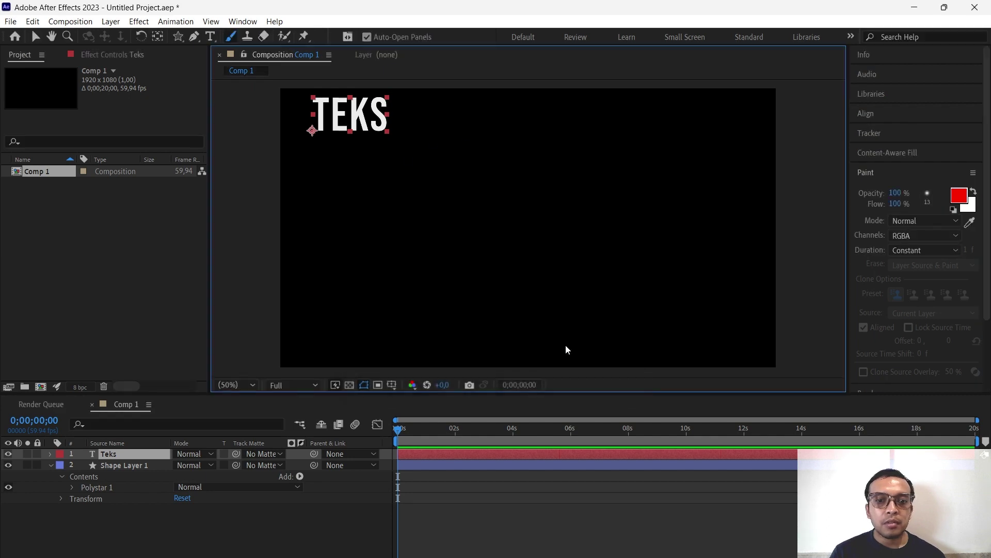
click(361, 184)
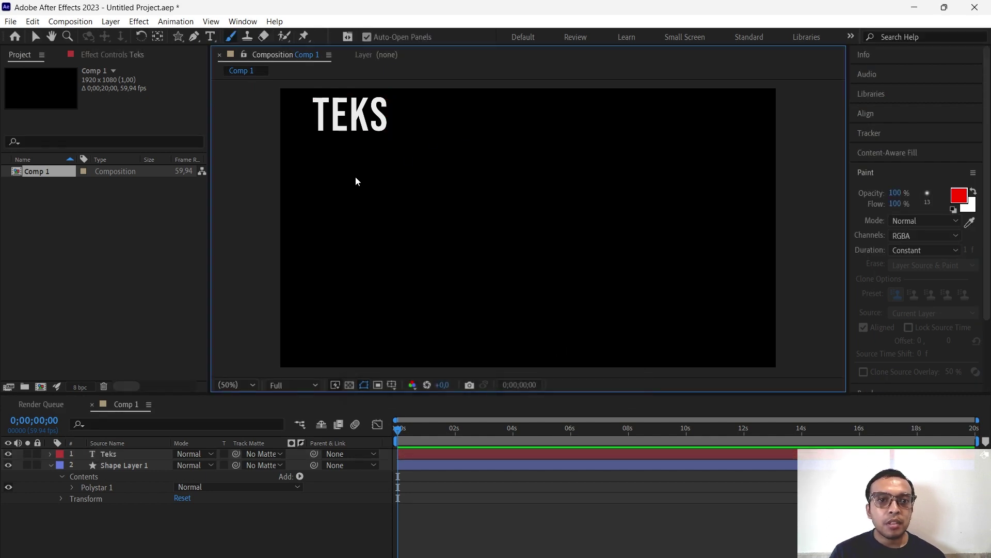
click(111, 21)
mouse_move(139, 36)
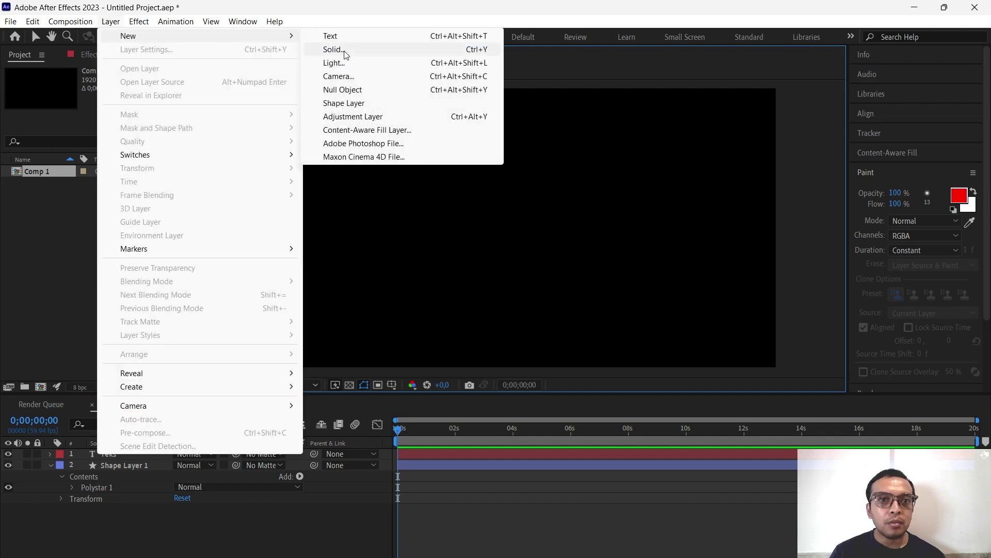
click(333, 49)
click(511, 334)
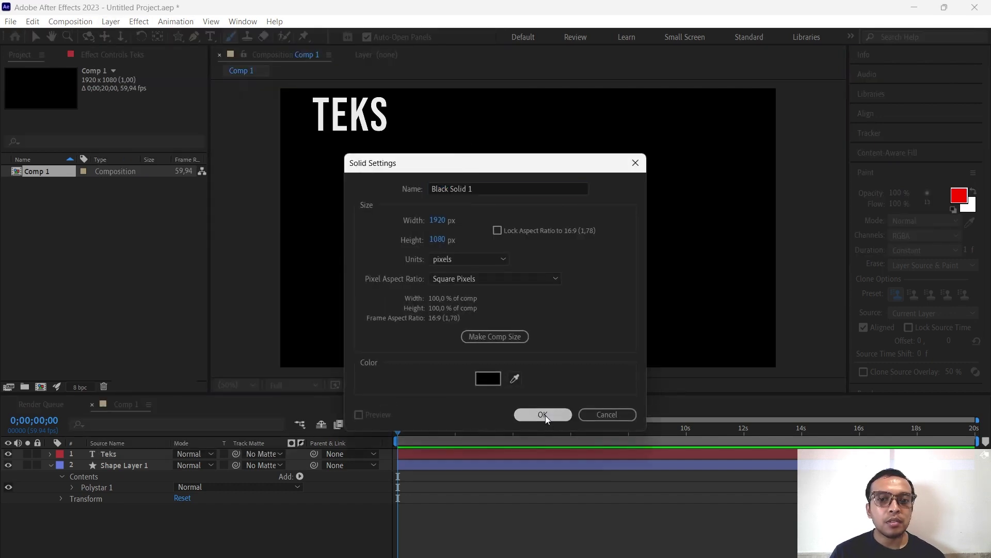
click(543, 414)
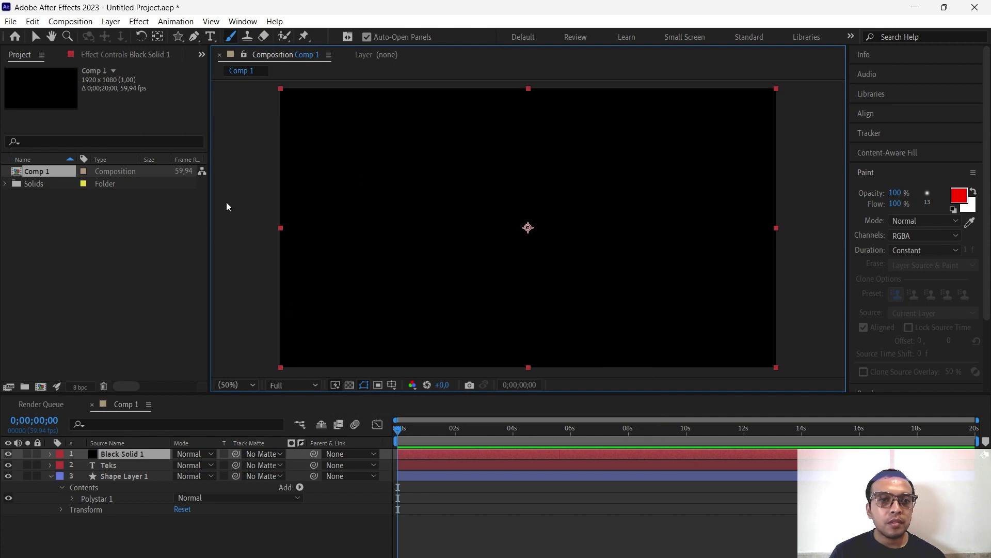
click(329, 167)
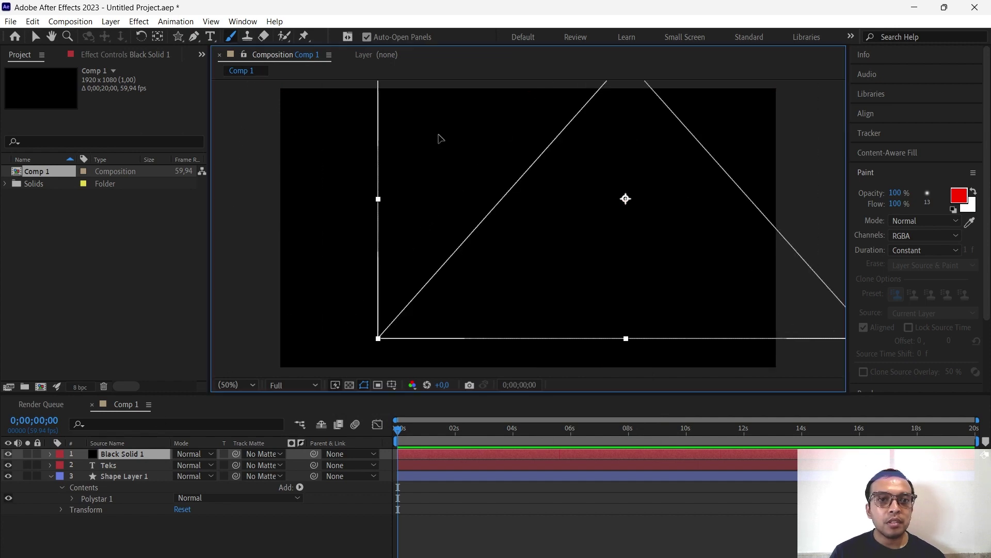
key(ctrl+z)
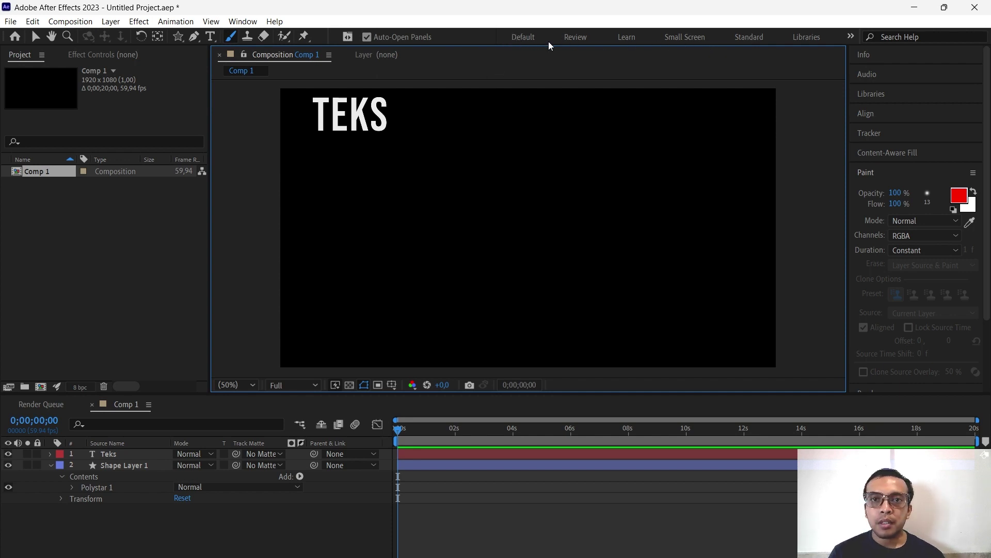
Switch to Small Screen and back, reset the Default workspace, and set comp zoom to 50%.
click(682, 41)
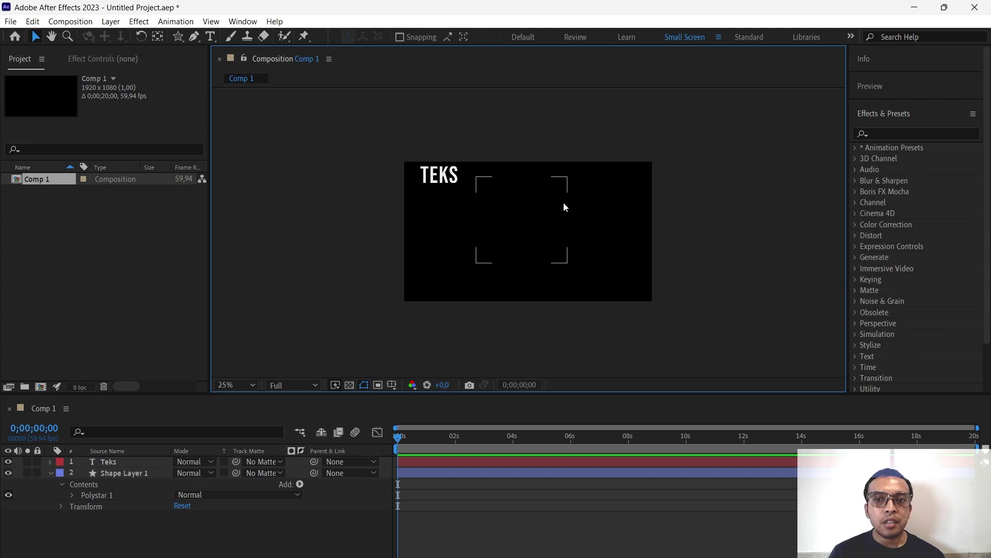
key(comma)
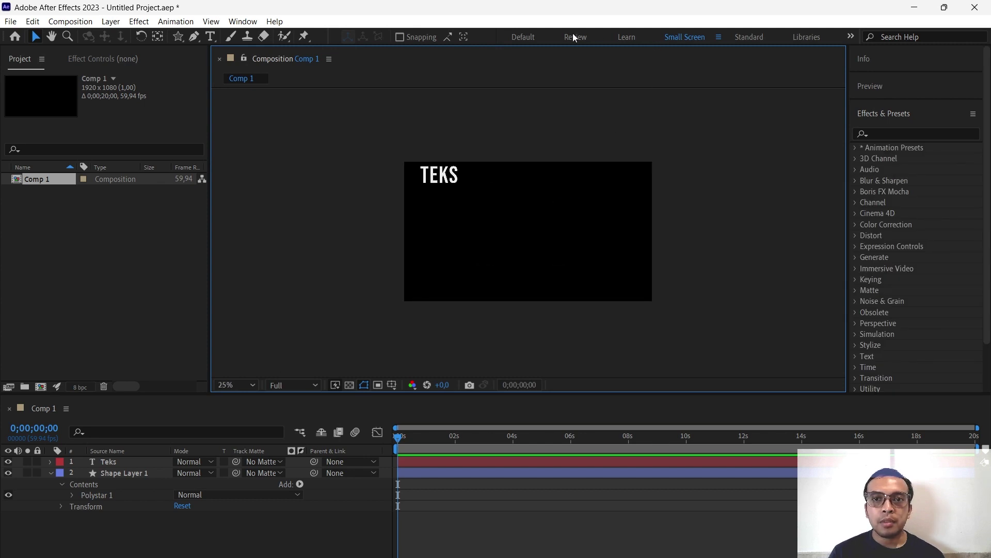
click(528, 38)
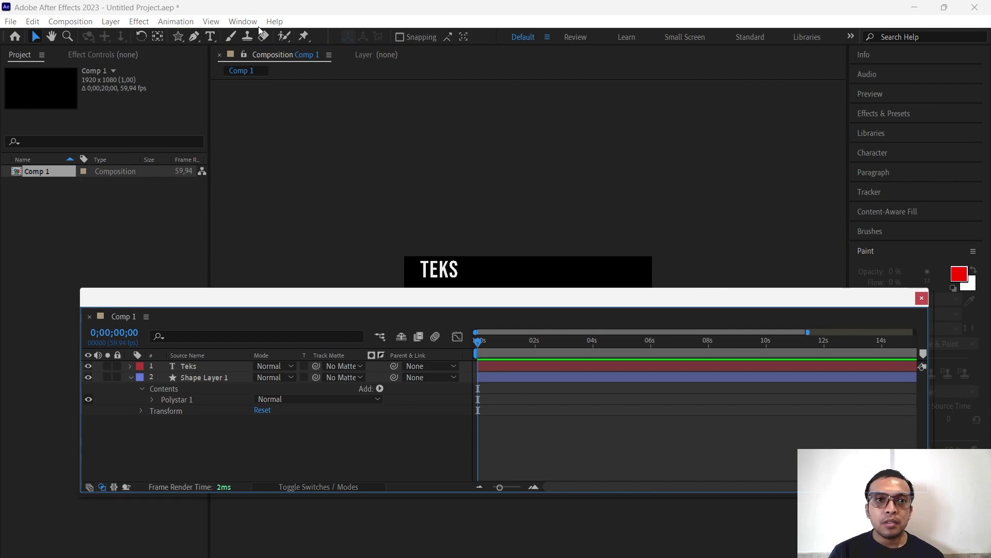
click(274, 21)
mouse_move(362, 40)
click(530, 38)
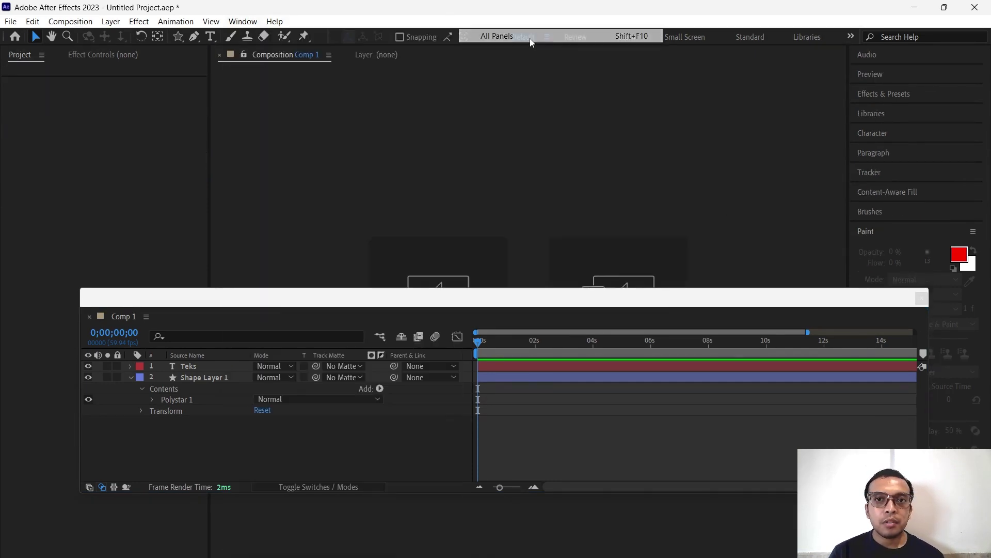
key(period)
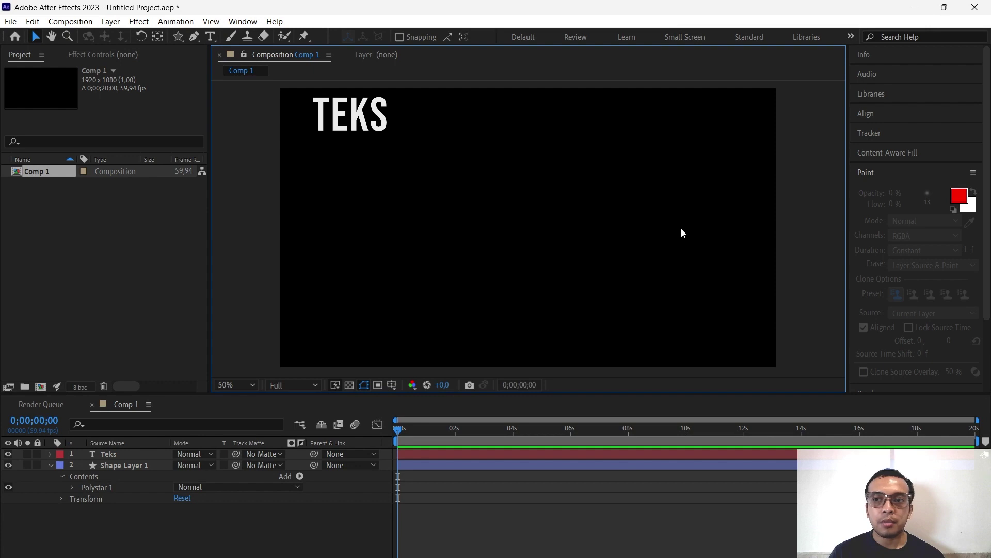
Collapse the Paint panel and toggle the Info and Audio panels.
click(926, 174)
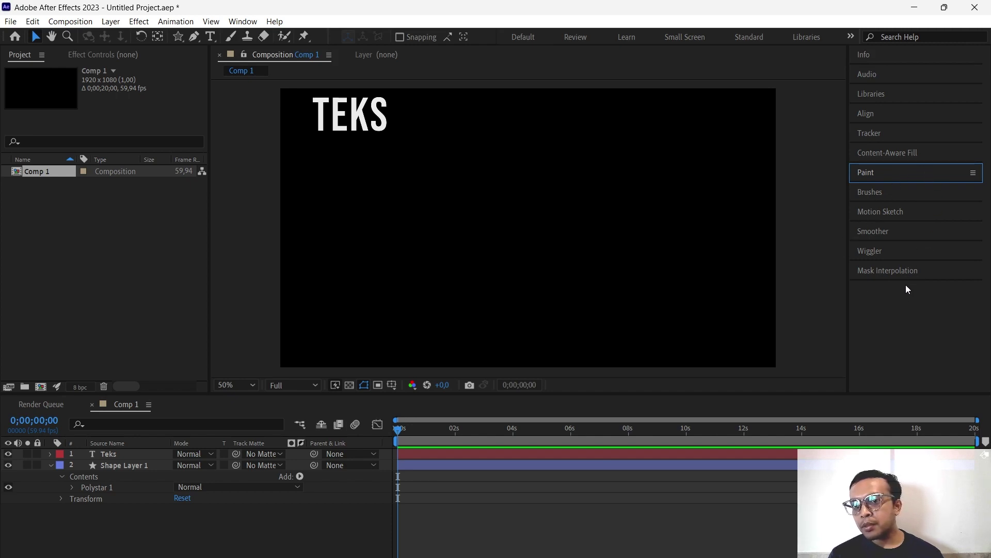
click(883, 57)
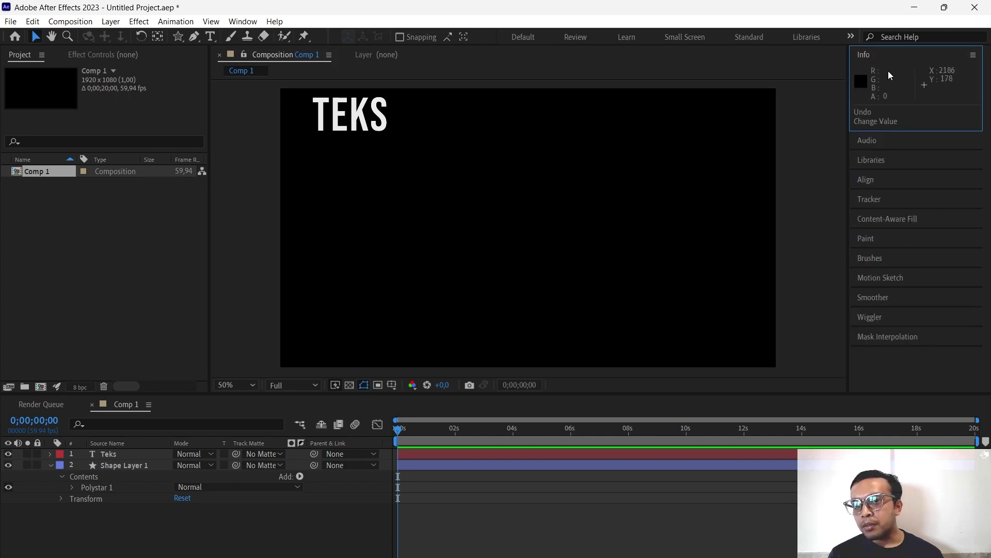
click(890, 141)
click(876, 72)
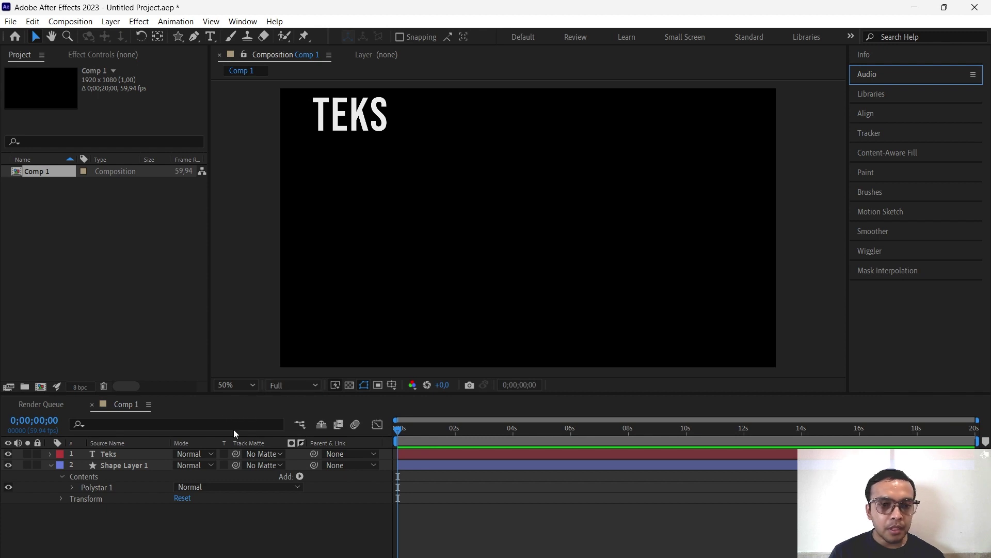
Select the Teks layer and drag the TEKS text from the top-left to the comp centre.
drag(395, 431, 397, 431)
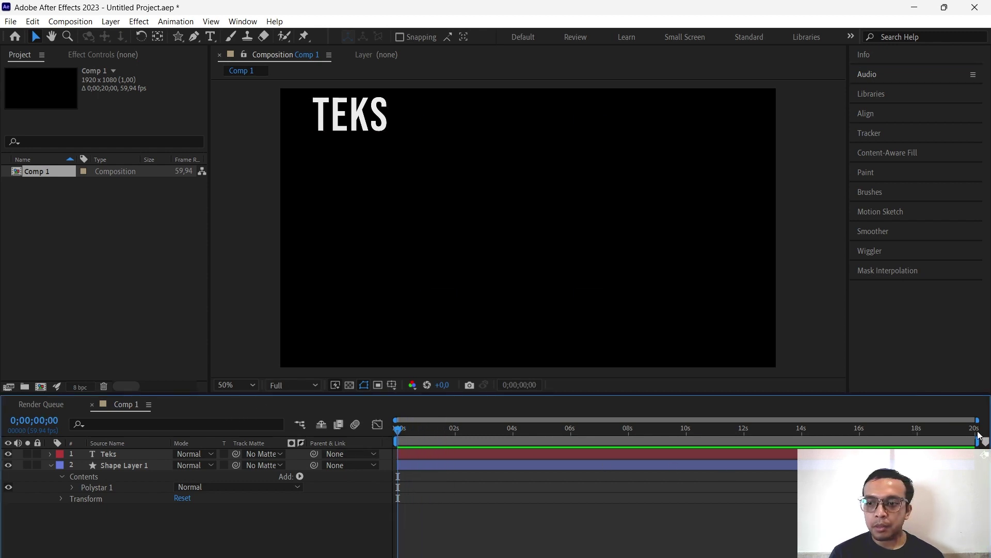
click(109, 475)
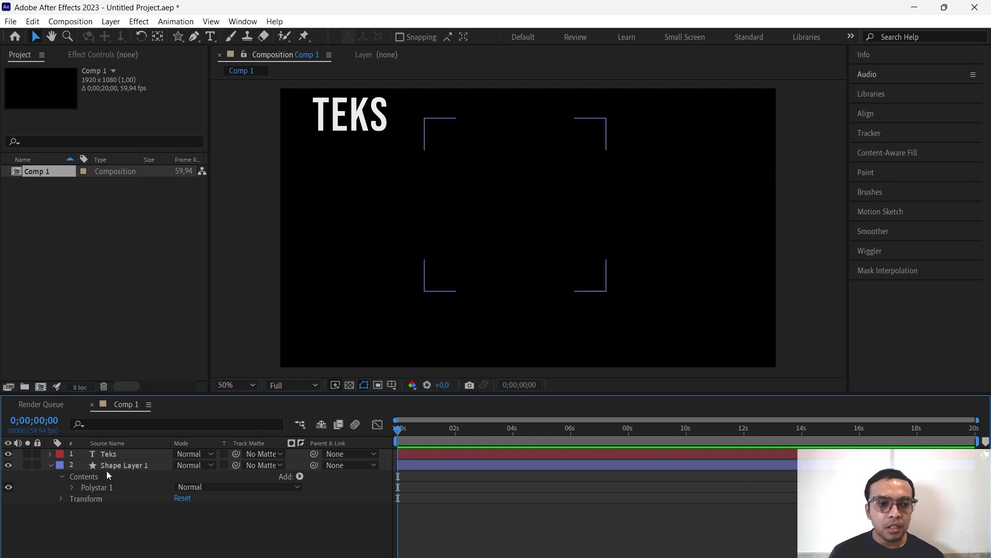
click(100, 452)
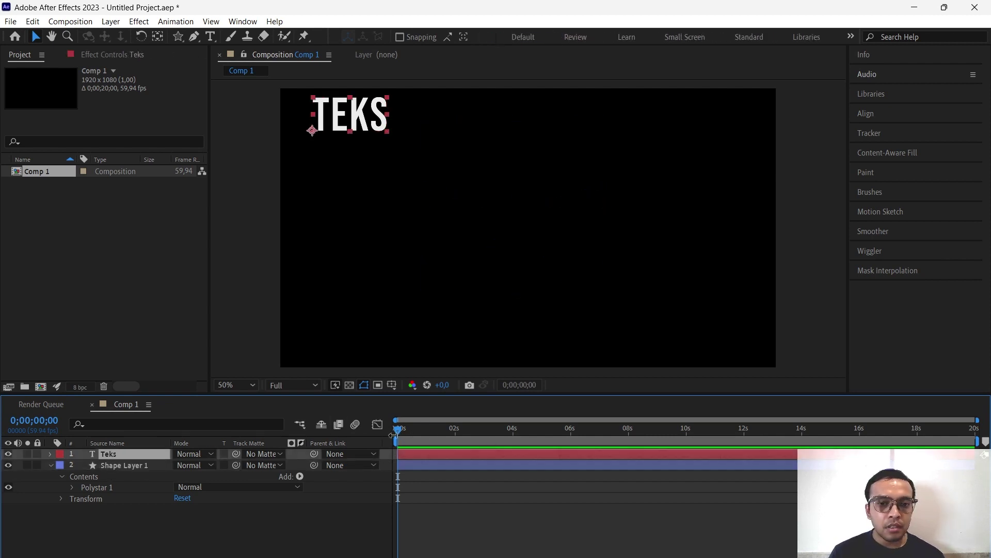
drag(401, 429, 443, 430)
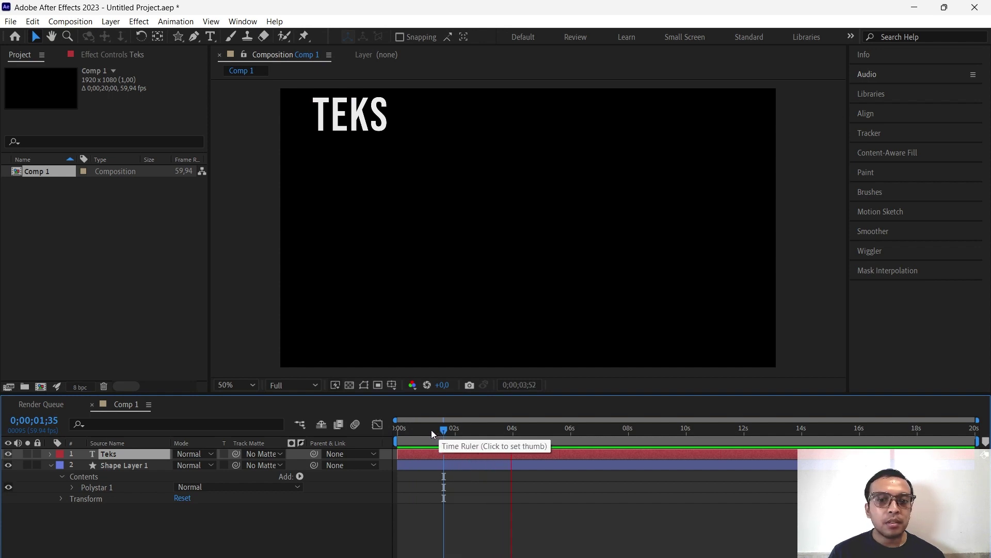
drag(443, 430, 383, 441)
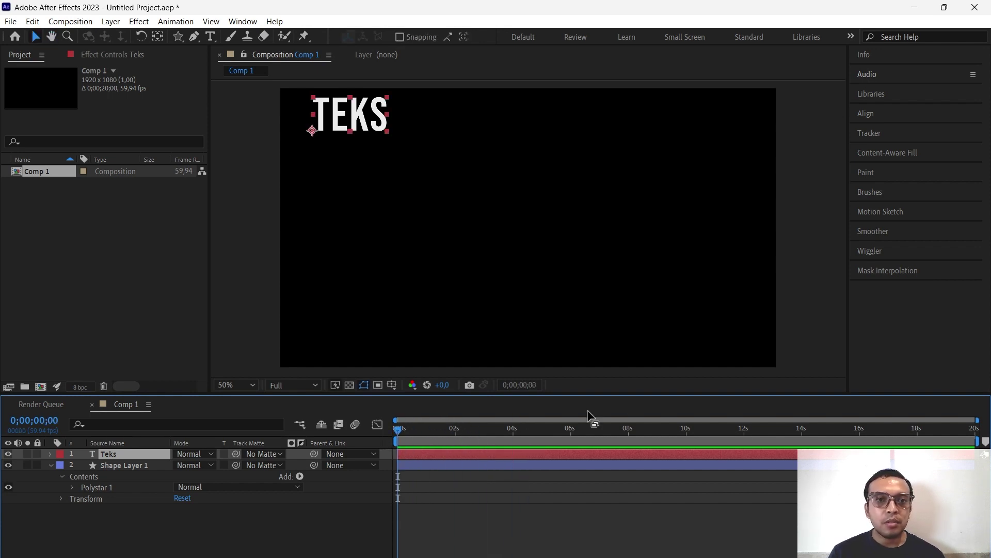
mouse_move(360, 119)
mouse_down()
mouse_move(380, 207)
mouse_move(415, 233)
mouse_up()
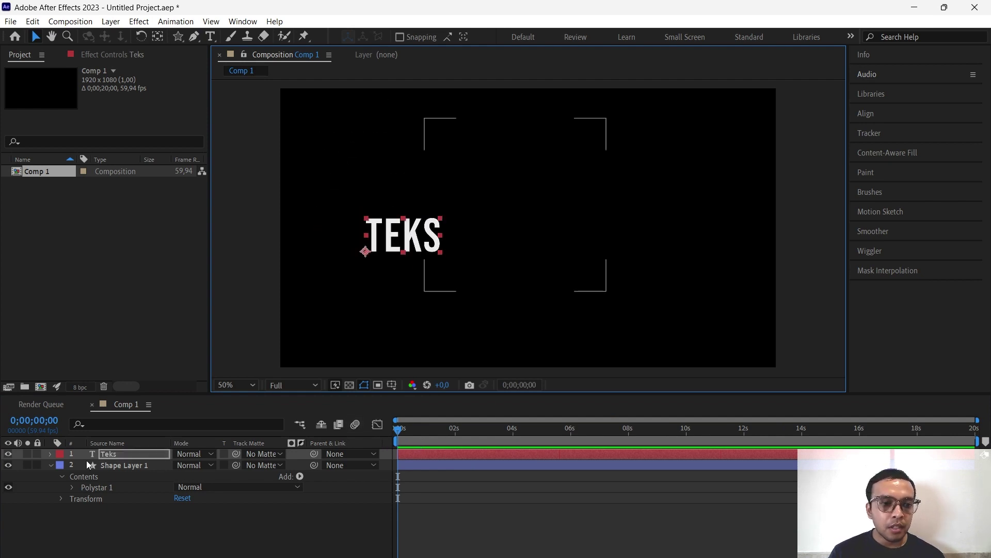
Keyframe TEKS Position at 330,632 at 0s and slide it right to 1118,632 later.
click(51, 453)
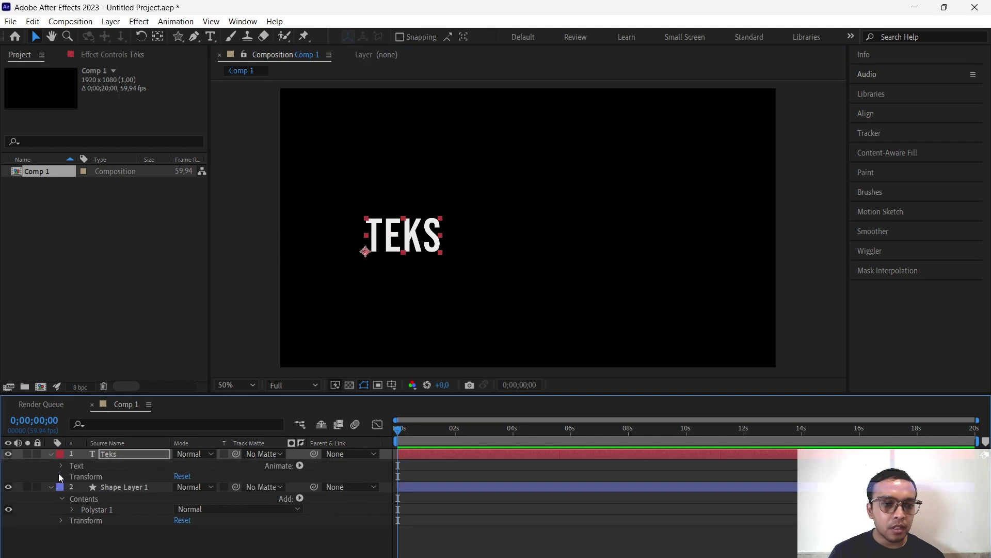
click(61, 475)
click(83, 498)
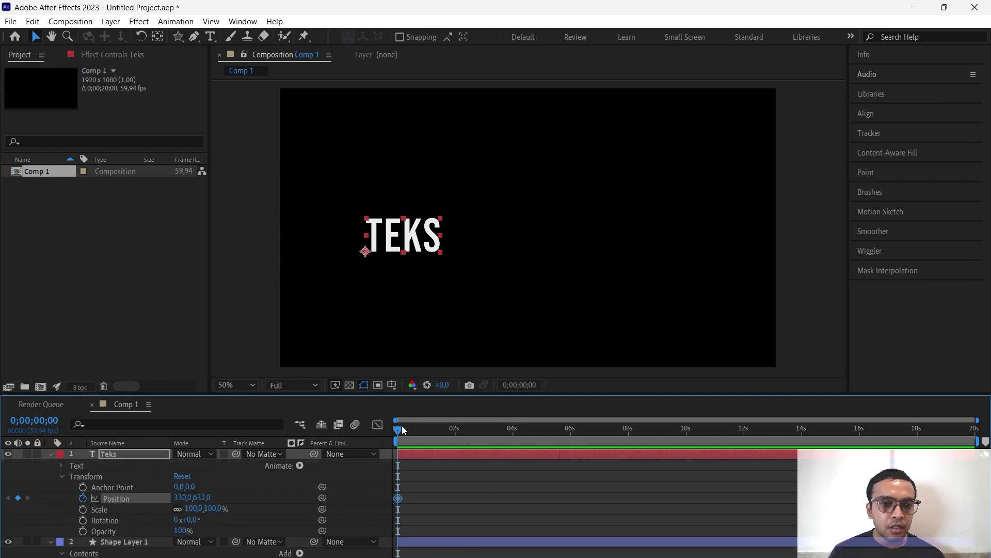
drag(398, 435, 727, 436)
drag(438, 254, 641, 258)
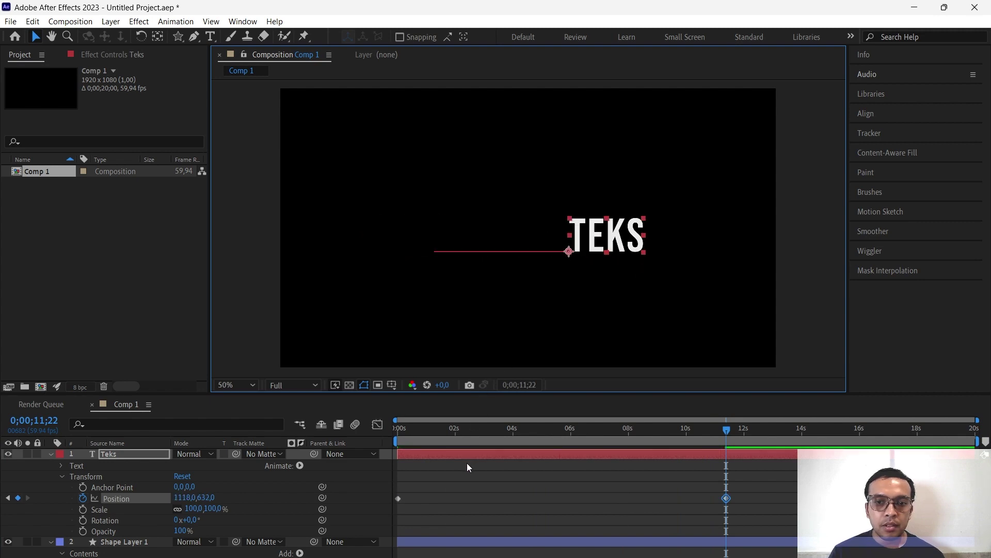
Move the end Position keyframe to about 4.5 seconds and preview the slide from the start.
drag(723, 428, 397, 431)
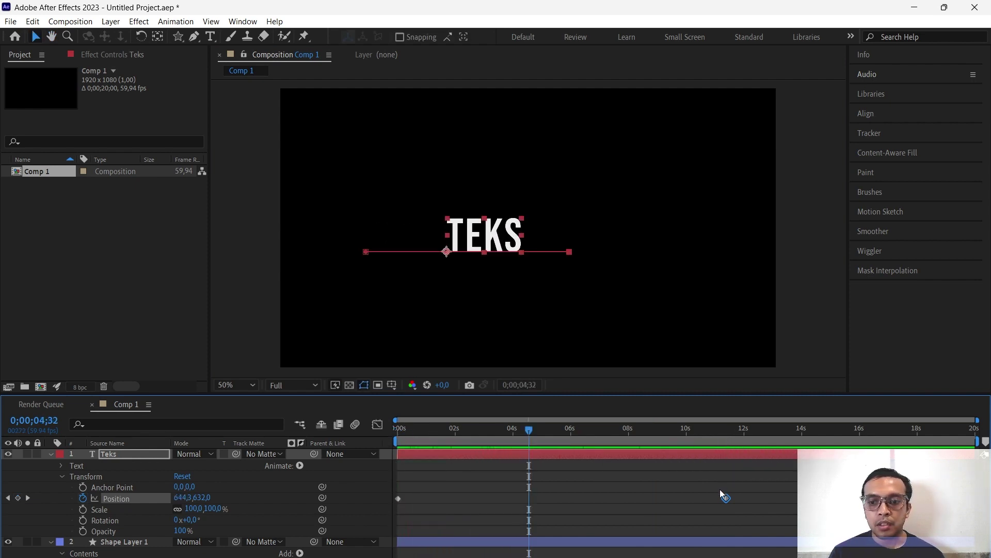
drag(726, 497, 524, 498)
drag(515, 427, 383, 443)
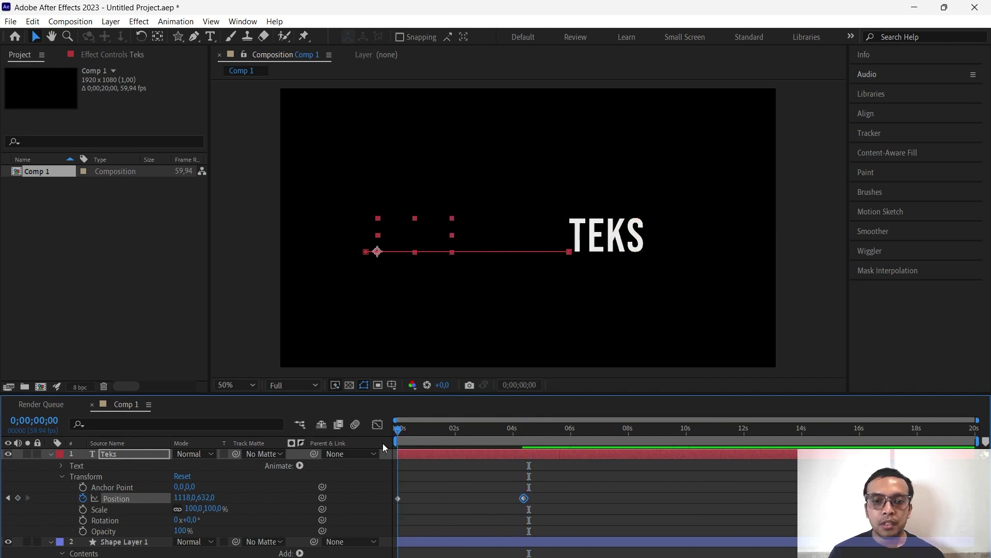
key(space)
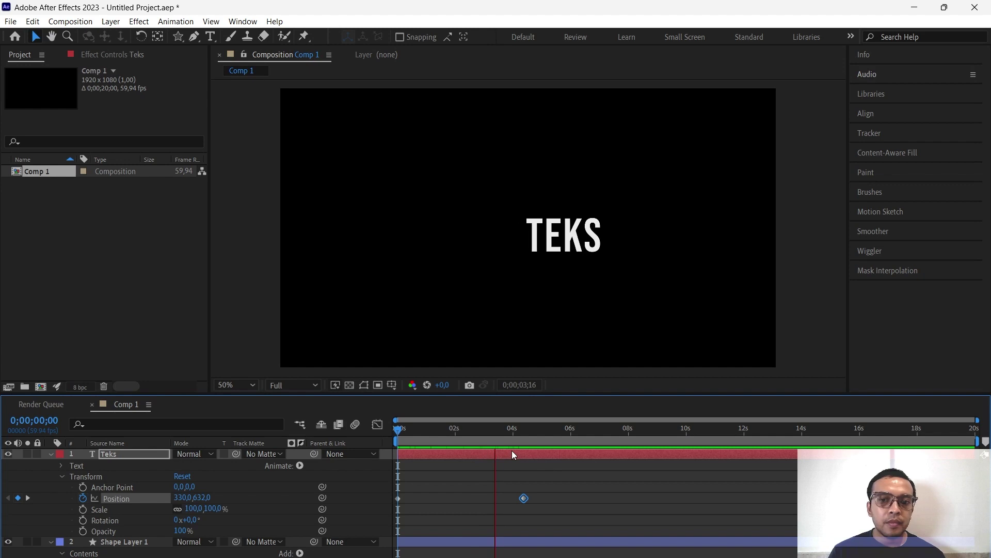
key(space)
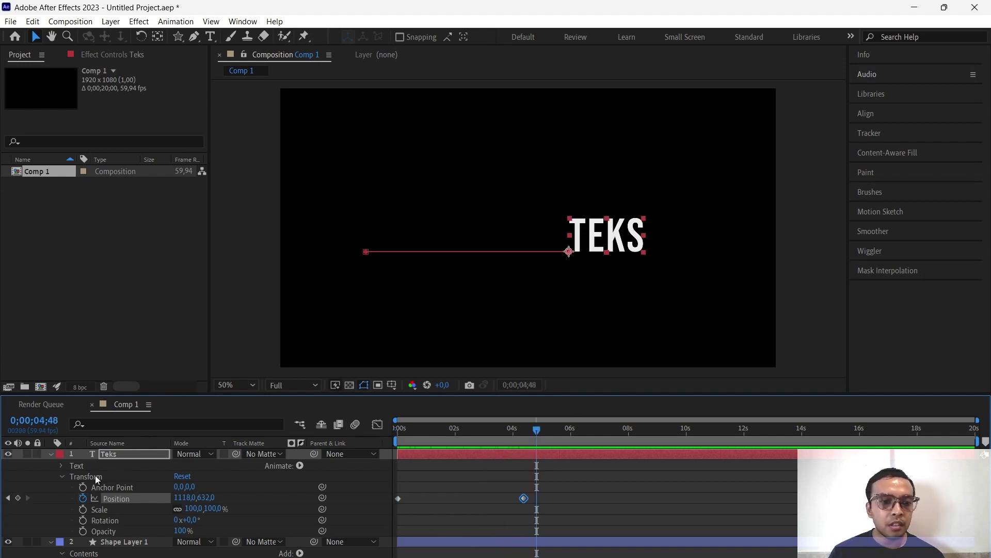
Browse the Teks layer's Text properties, including More Options and Path Options, then collapse them.
click(60, 477)
click(59, 467)
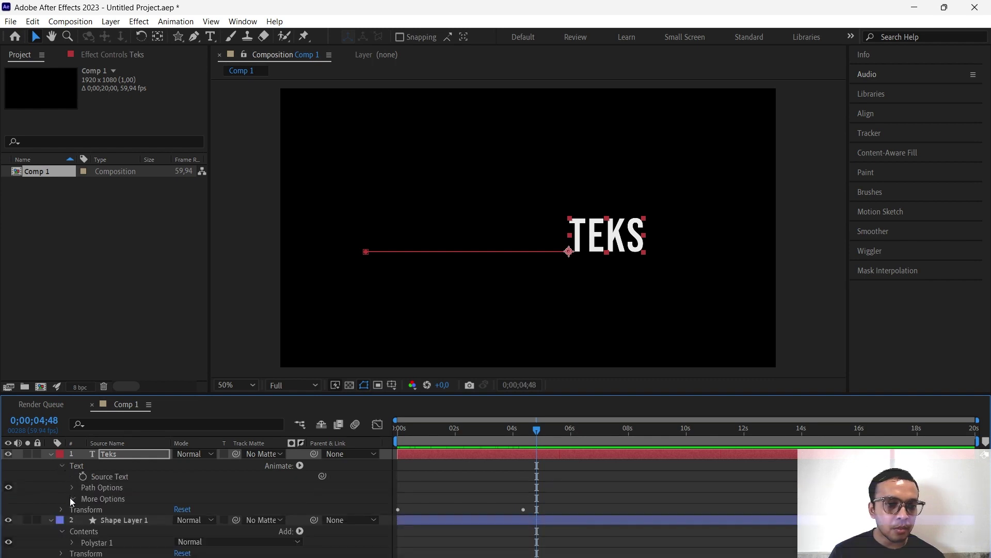
click(72, 498)
click(73, 488)
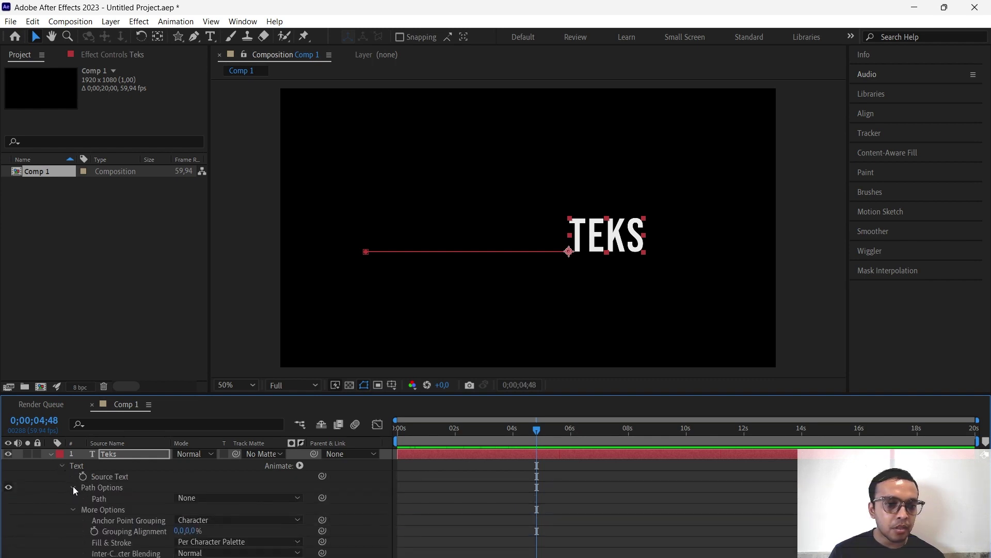
click(64, 465)
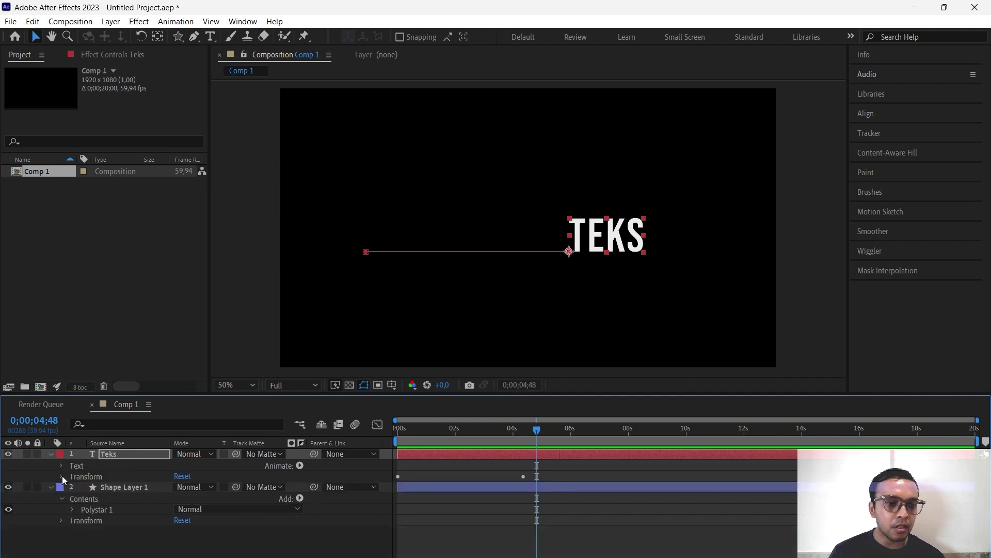
Try TEKS Scale at 53% and lower Opacity, undo both, then collapse both layers.
click(62, 476)
click(116, 498)
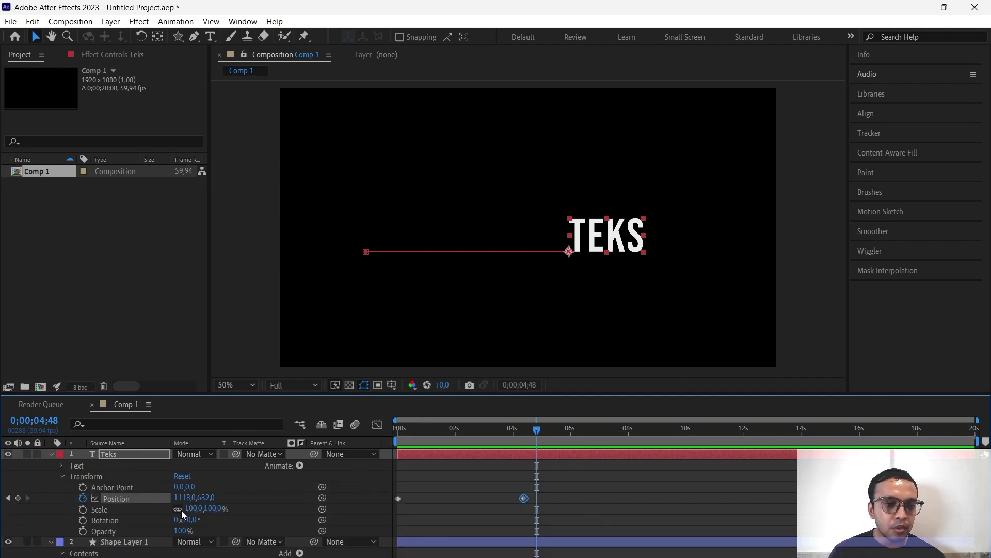
drag(189, 509, 167, 506)
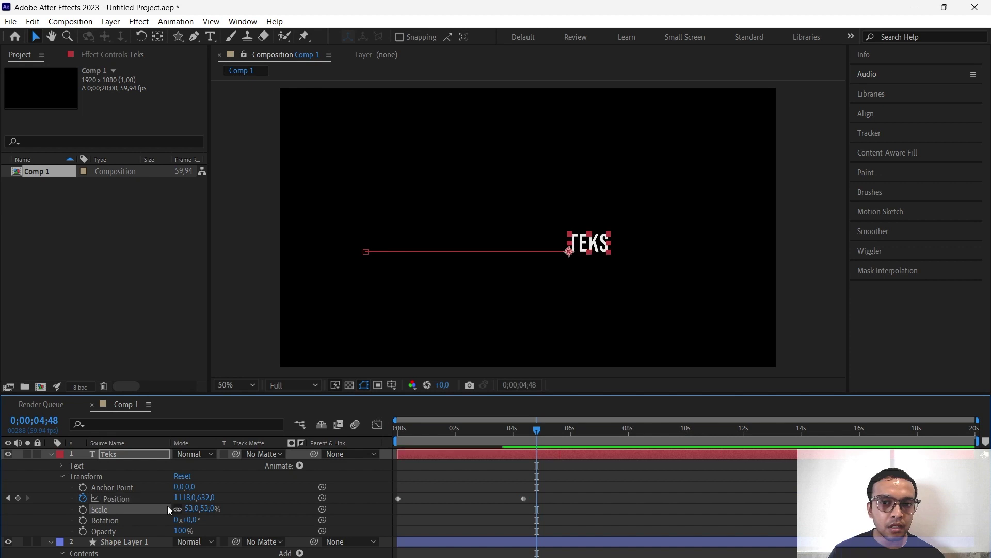
key(ctrl+z)
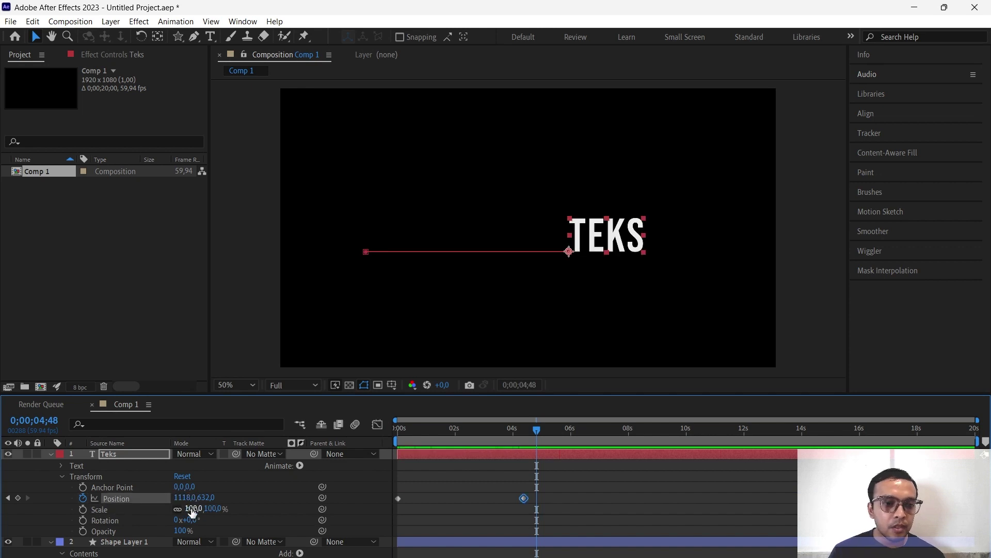
mouse_move(181, 531)
mouse_down()
mouse_move(125, 527)
mouse_move(126, 505)
mouse_up()
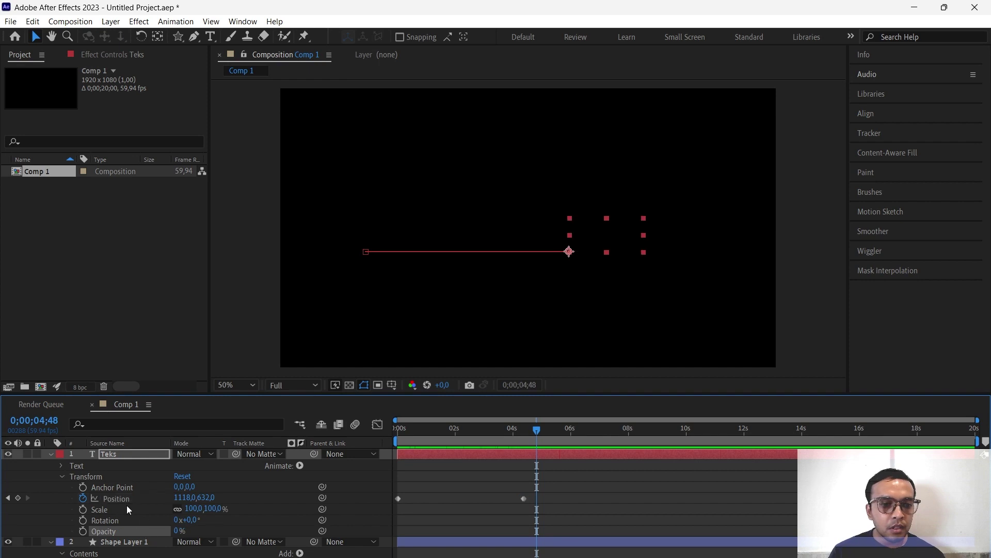
key(ctrl+z)
key(ctrl+z)
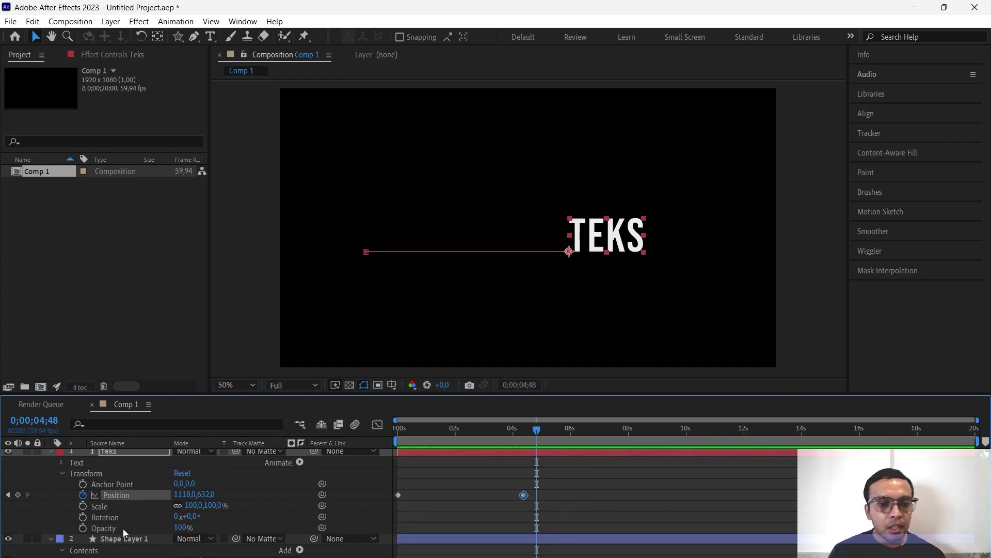
click(49, 452)
click(51, 466)
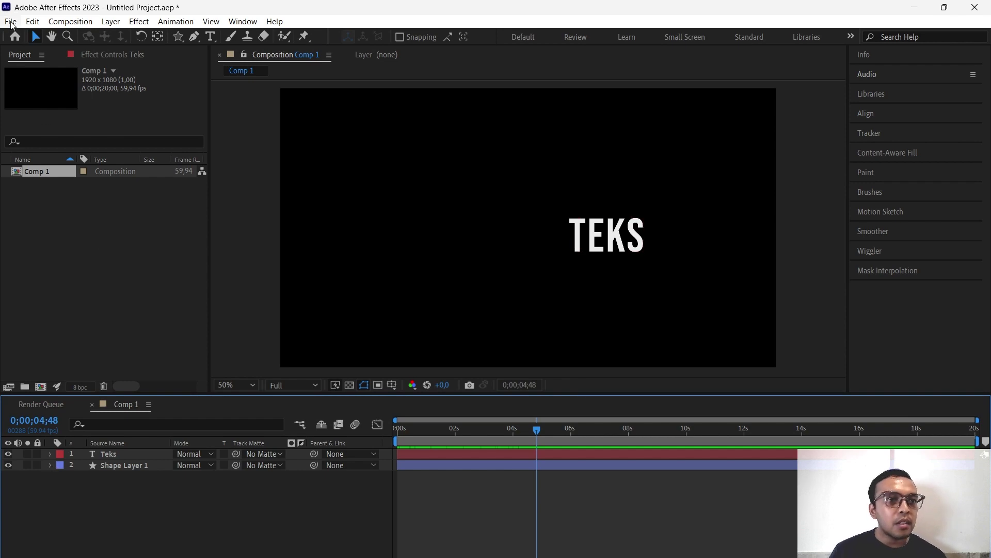
Add Comp 1 to the Render Queue via File > Export.
click(10, 23)
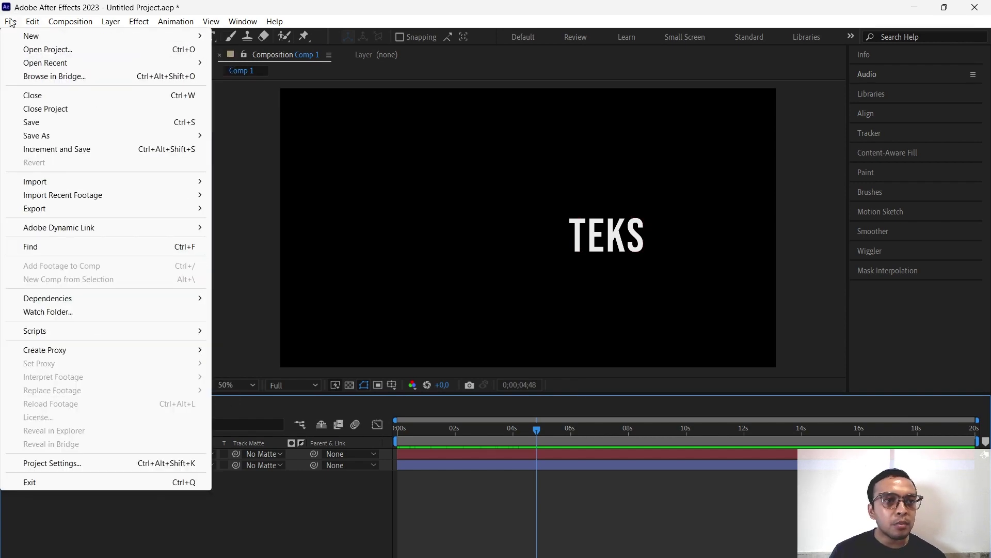
mouse_move(121, 208)
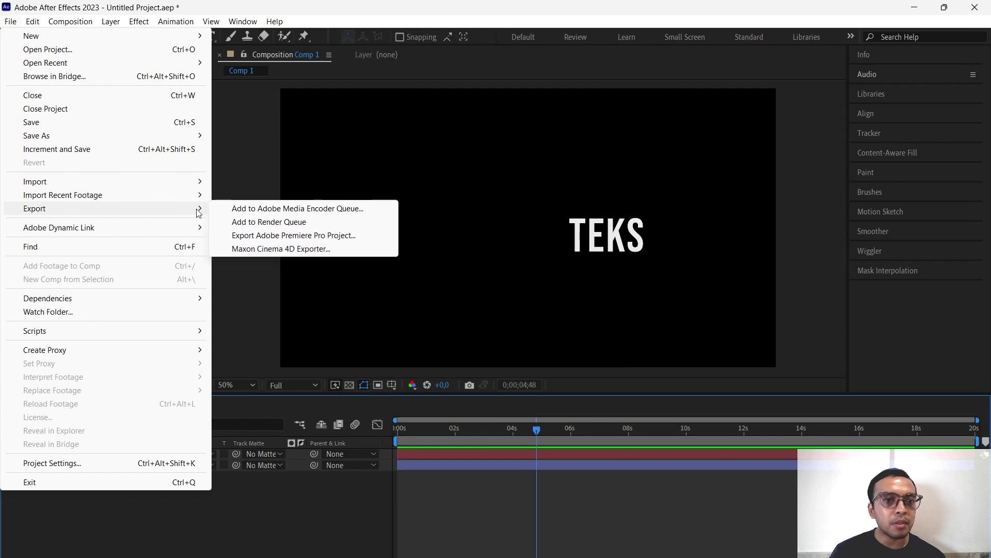
click(11, 21)
click(11, 22)
mouse_move(66, 208)
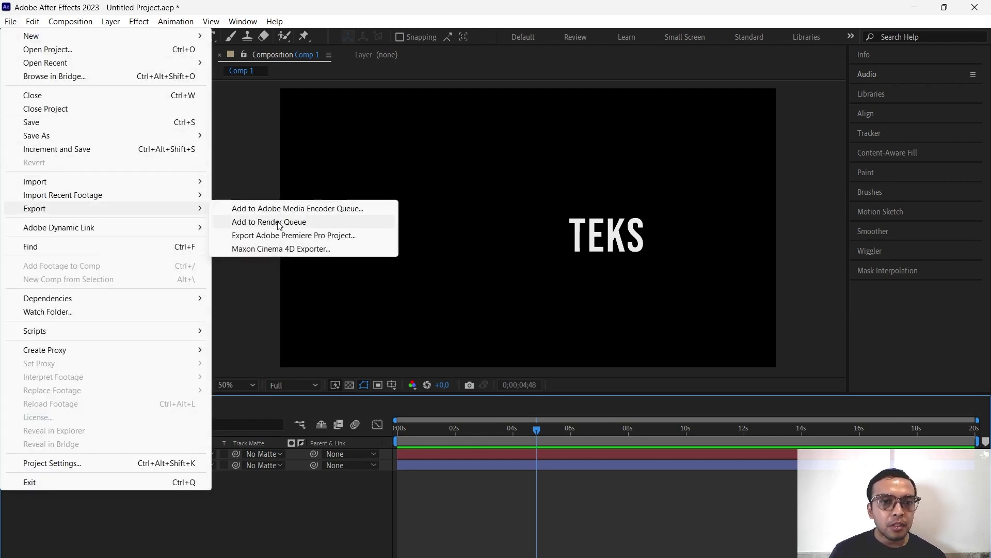
click(275, 221)
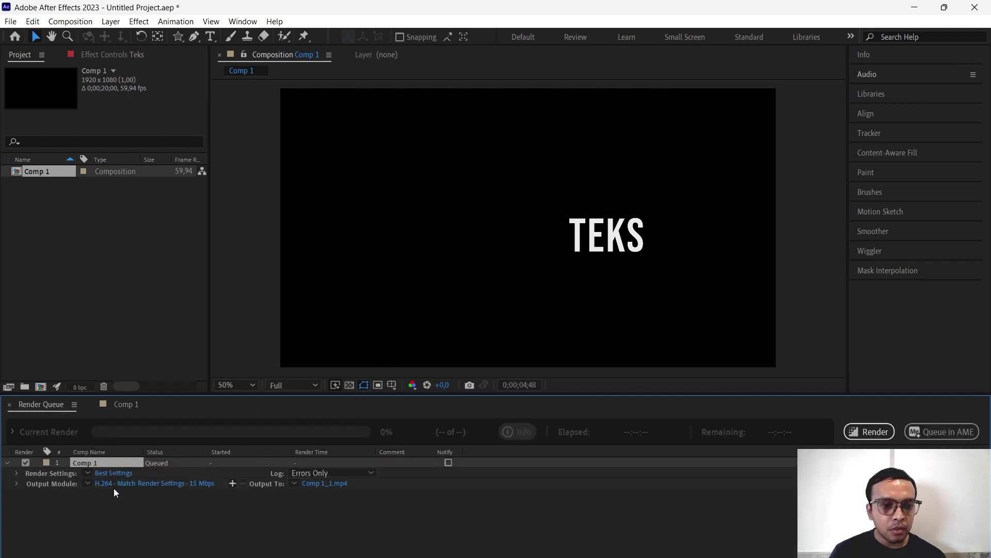
Keep the Output Module format at H.264 and bring up the Output To save location.
click(129, 486)
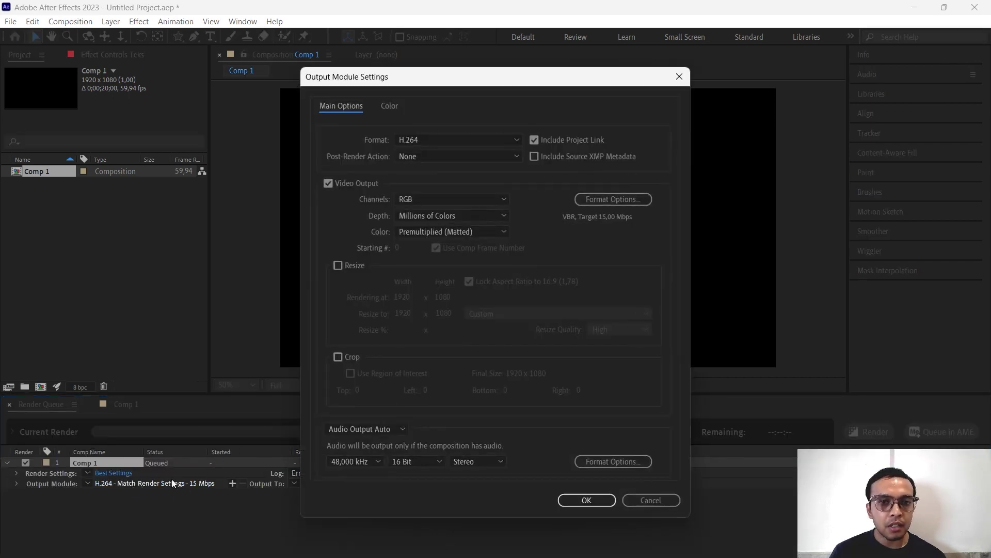
click(487, 137)
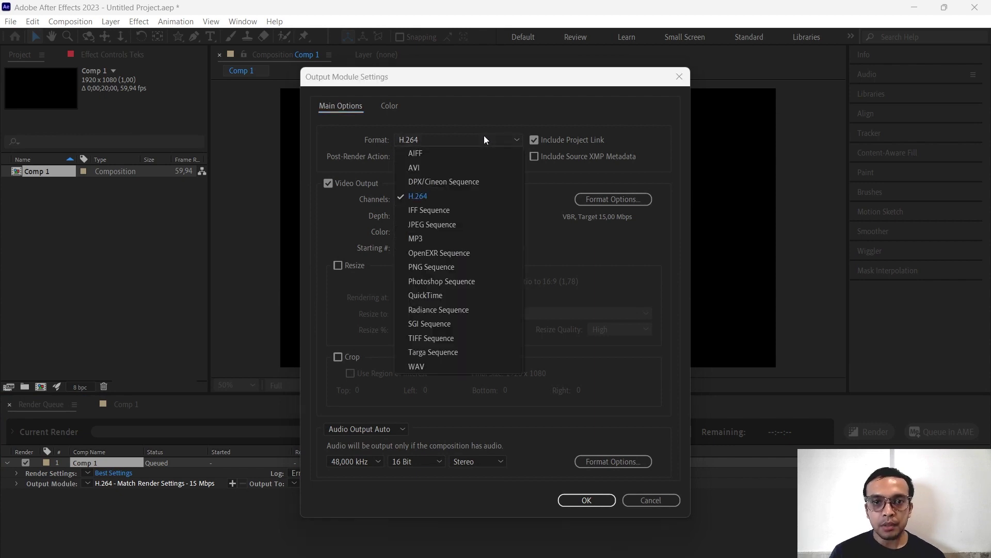
click(424, 196)
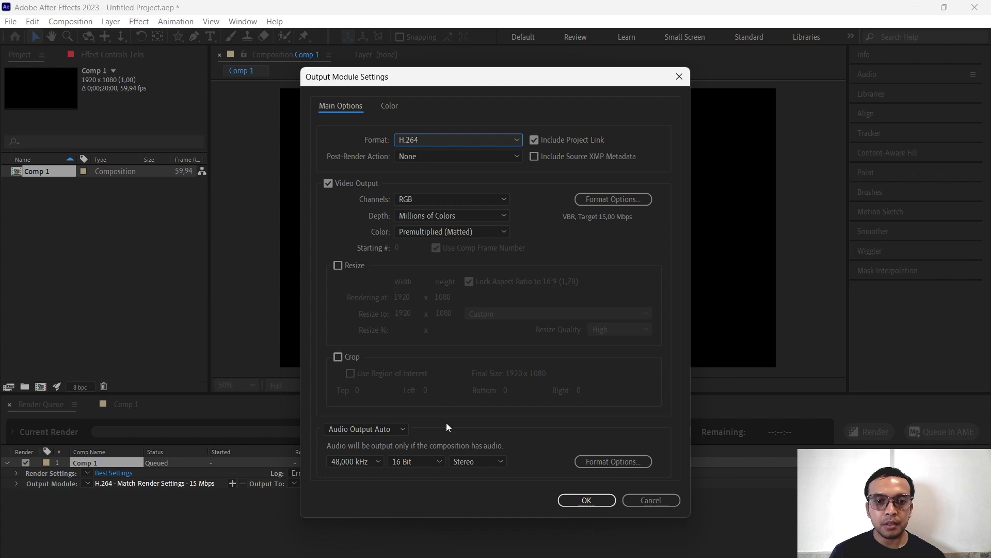
click(581, 499)
click(328, 482)
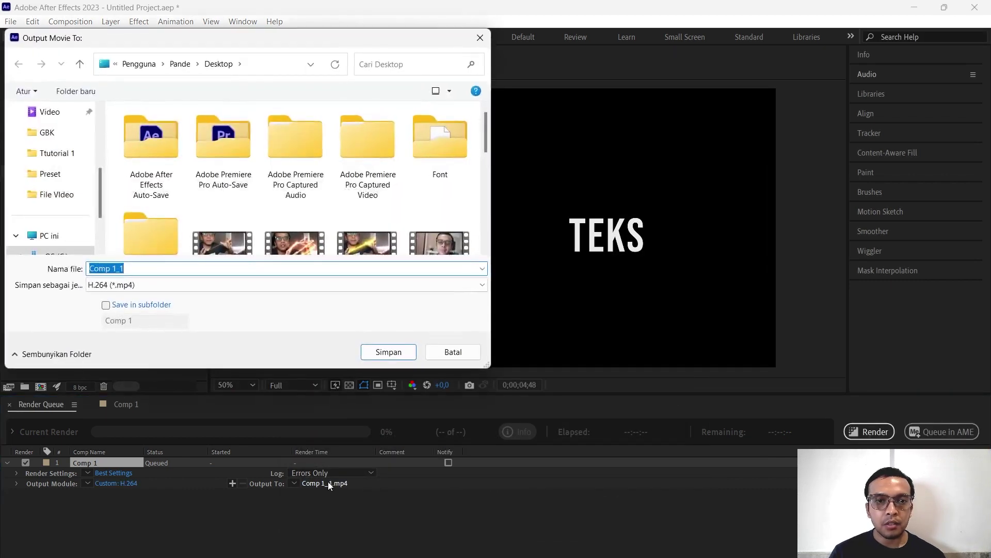
Save the output as 'Export Tes' on the Desktop and start the render.
scroll(77, 139, up, 3)
click(54, 152)
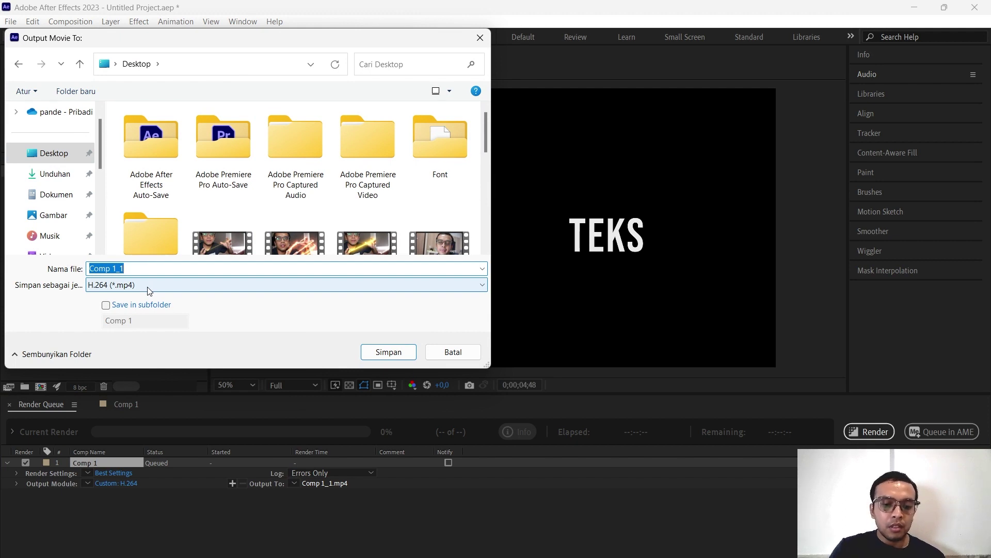
text(Export)
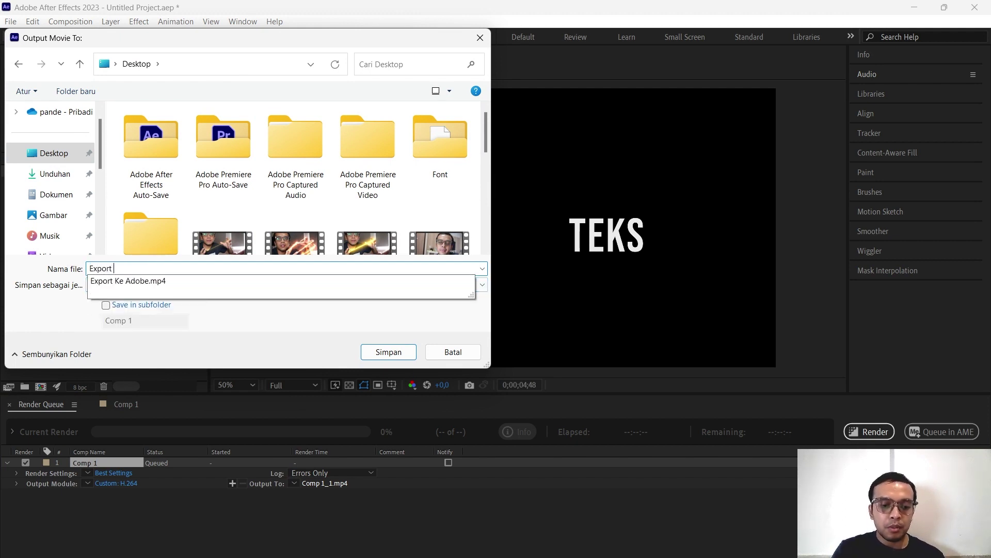
text( Tes)
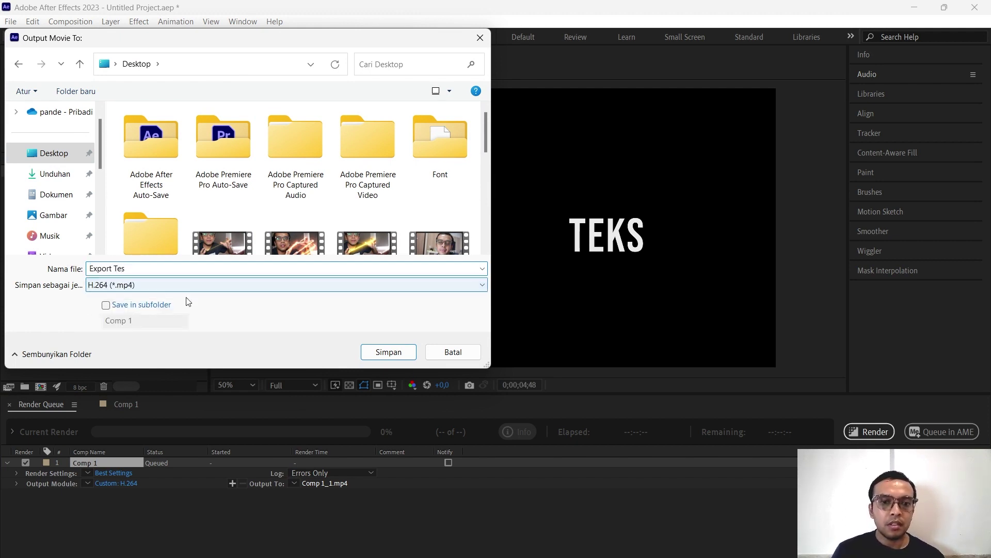
click(389, 352)
click(870, 431)
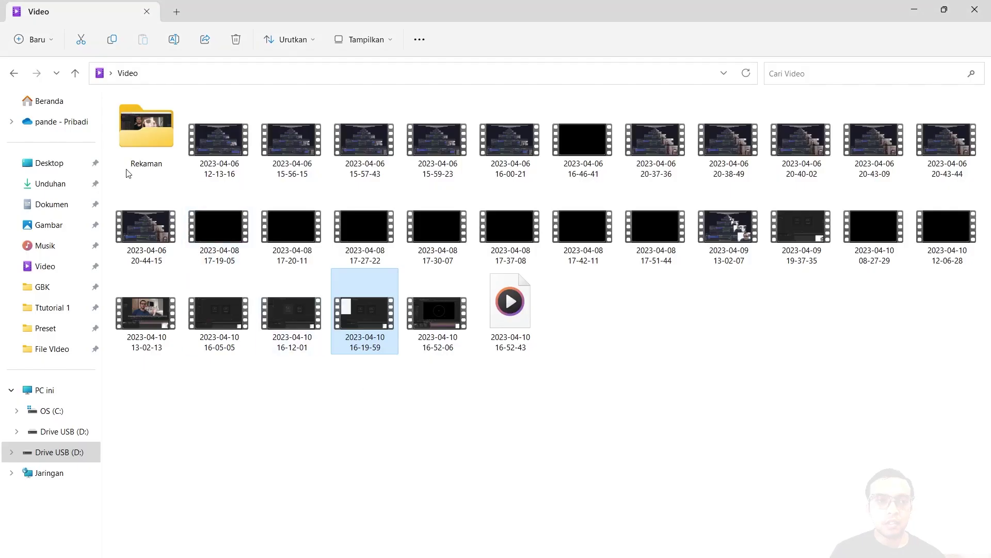
Select Export Tes in the Desktop folder and open it in the media player.
click(67, 163)
click(362, 334)
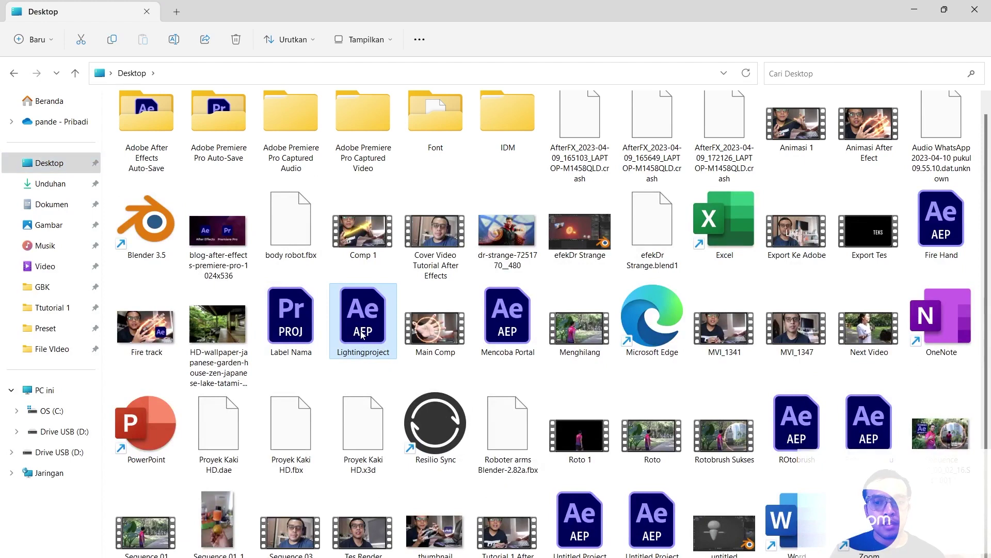
key(e)
key(e)
key(e)
key(e)
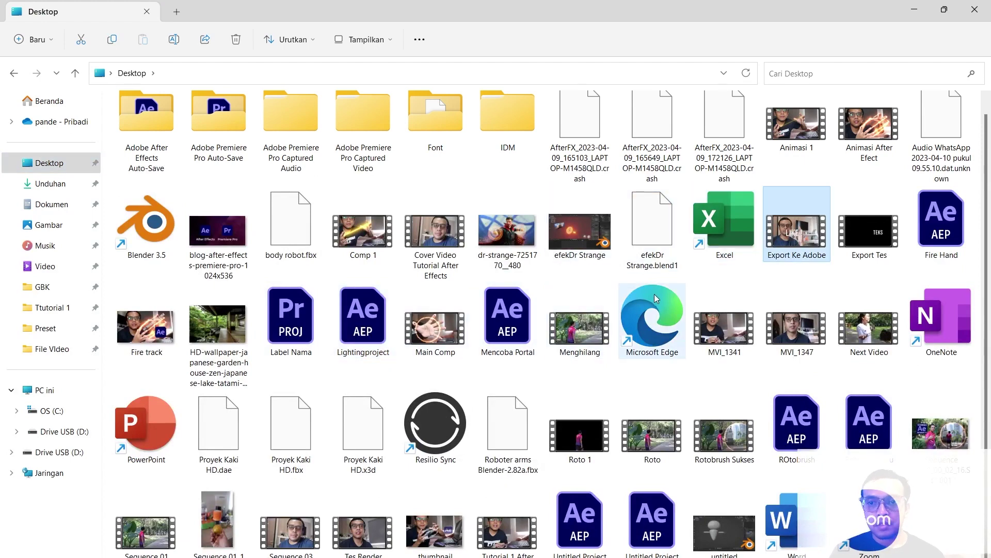
key(e)
double_click(885, 223)
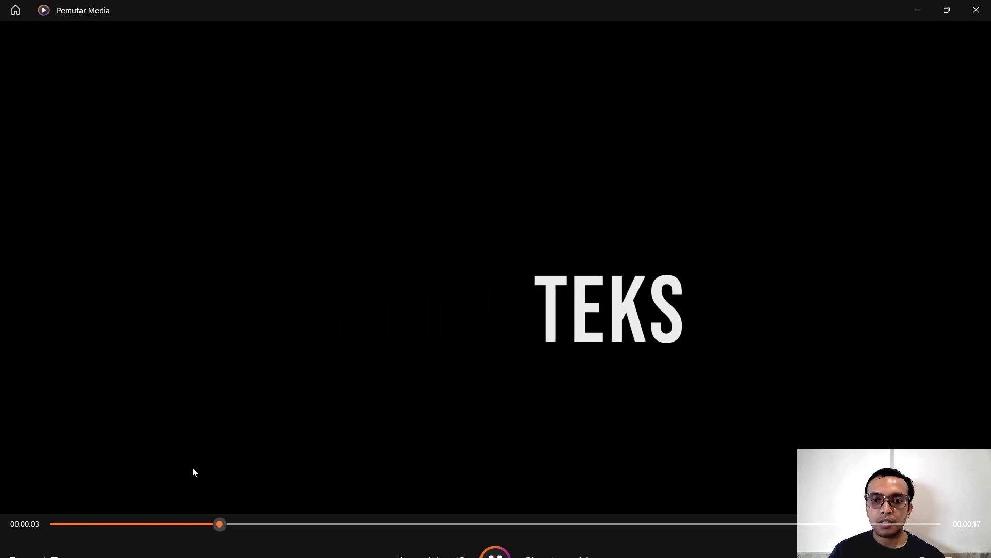
Rewind Export Tes to 0, watch the TEKS slide, and close Media Player.
drag(261, 524, 55, 524)
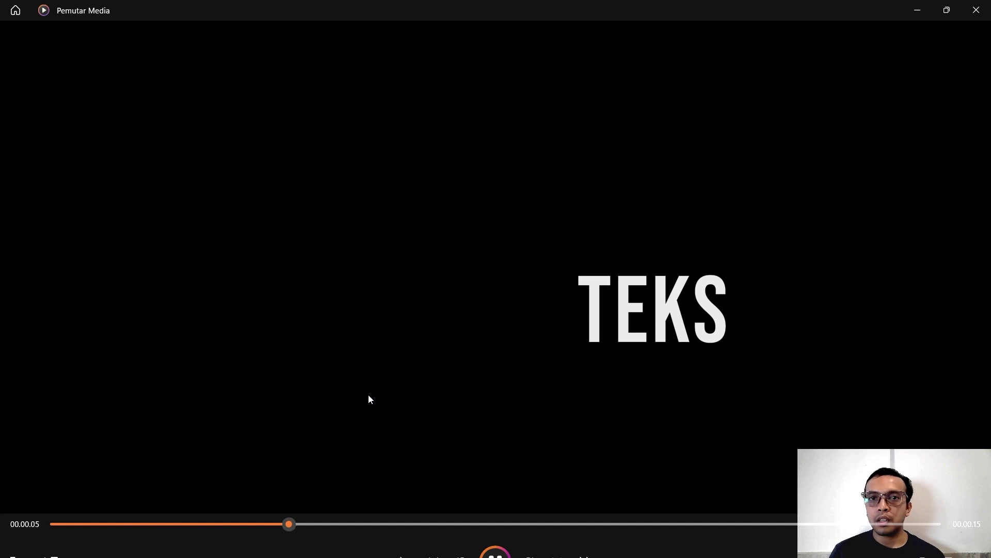
click(976, 10)
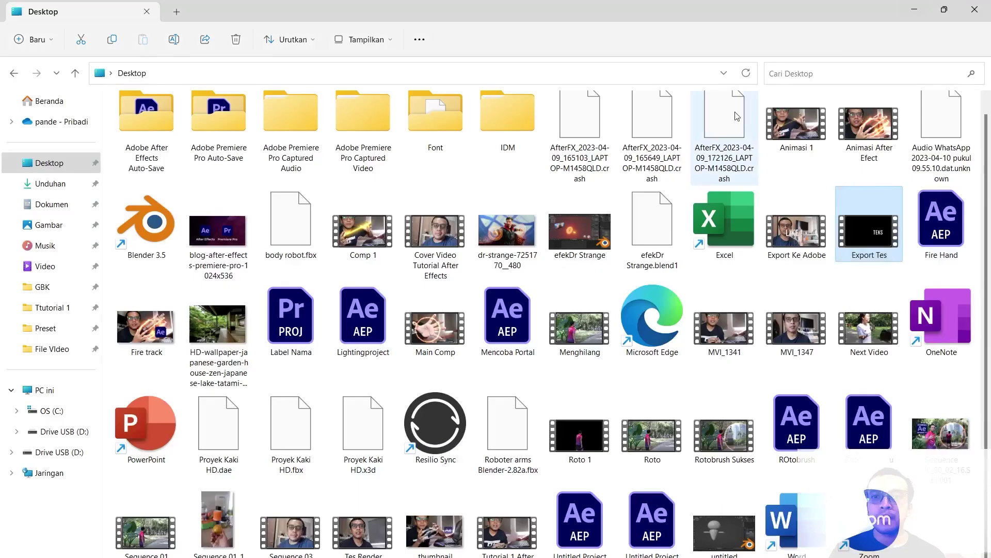
Alt+Tab to bring the OBS Studio window to the front.
key(alt+Tab)
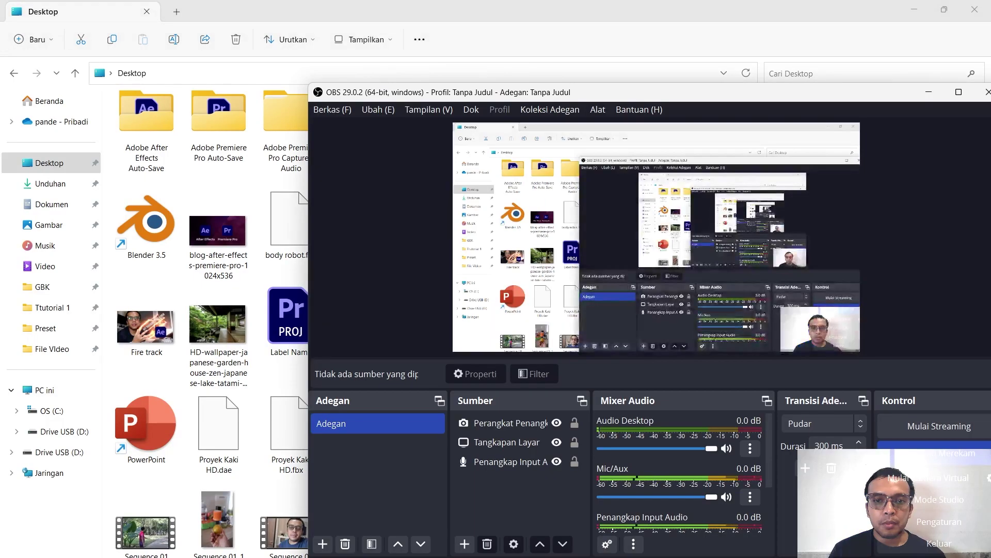